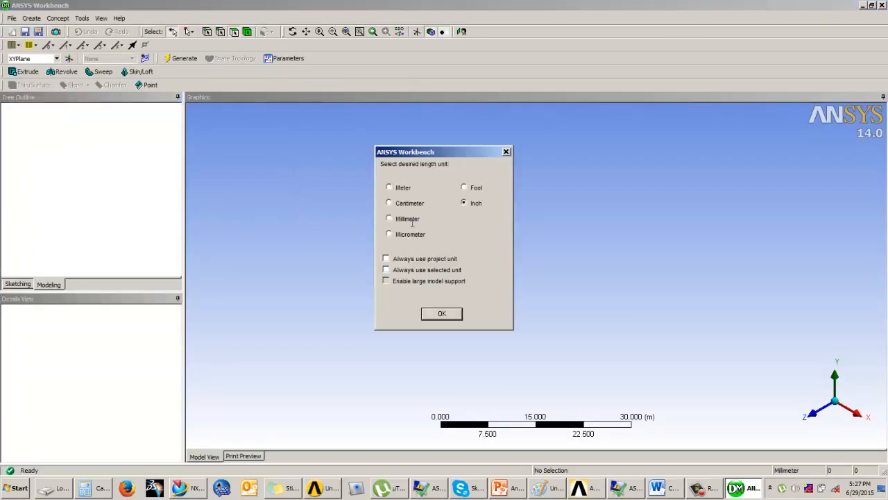
- Set the length unit to millimetre and generate the imported U-bracket geometry
left_click(440, 314)
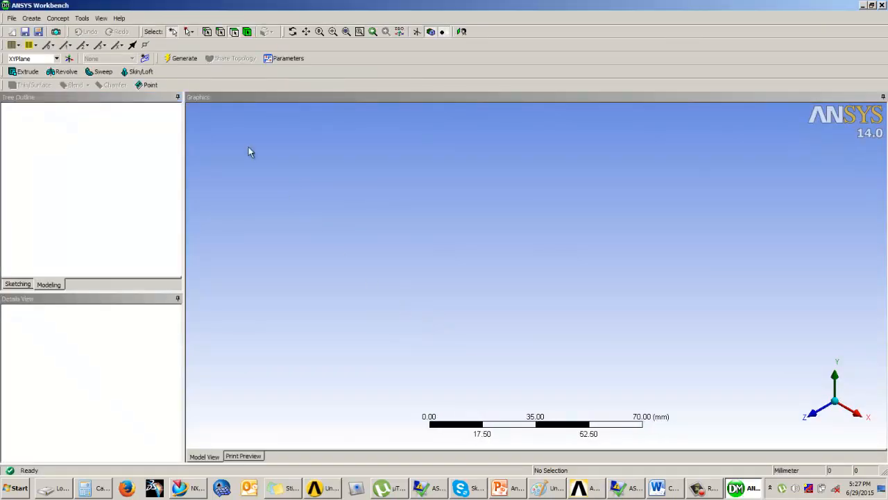
left_click(181, 58)
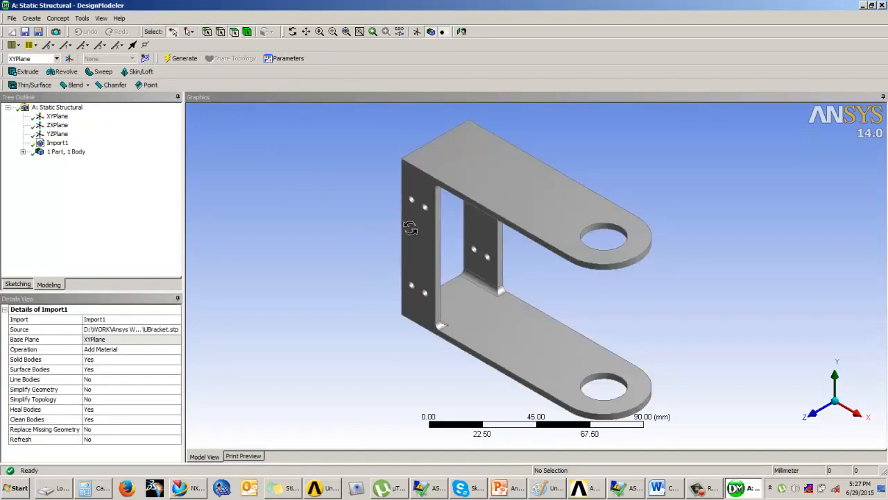
middle_click_drag(411, 228, 415, 189)
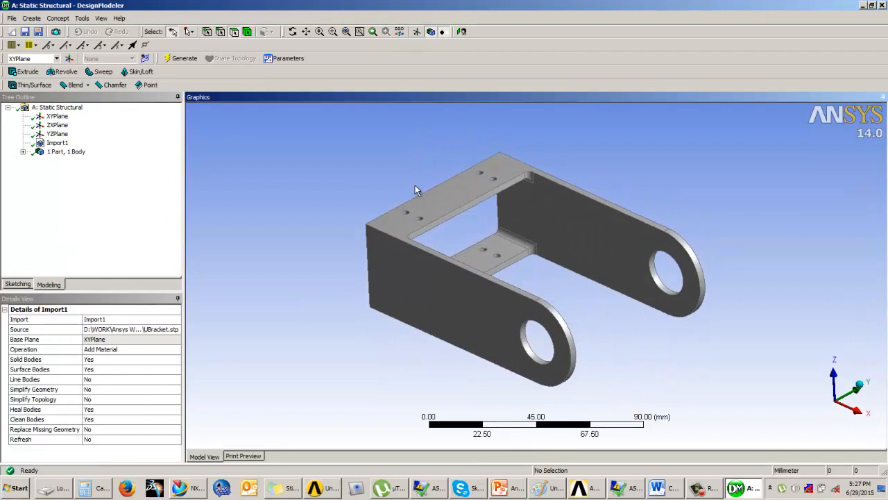
middle_click_drag(355, 193, 510, 292)
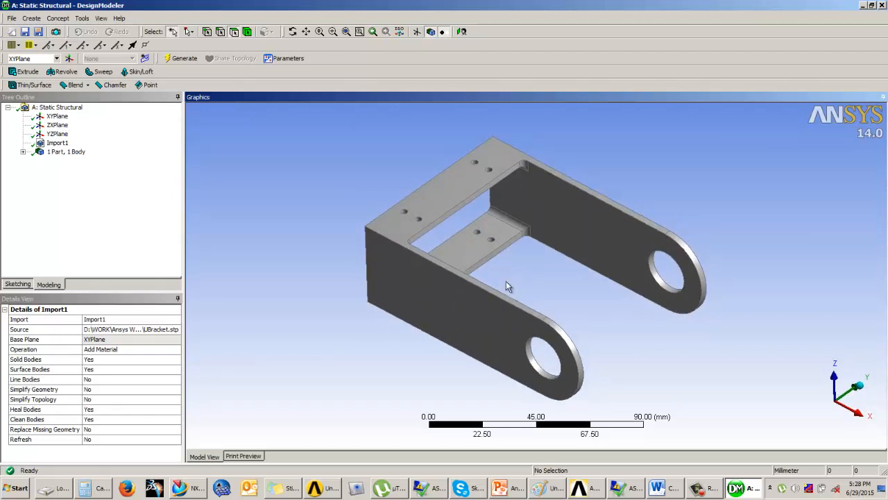
middle_click_drag(487, 220, 492, 224)
mouse_move(417, 218)
middle_mouse_down()
mouse_move(413, 213)
mouse_move(419, 216)
middle_mouse_up()
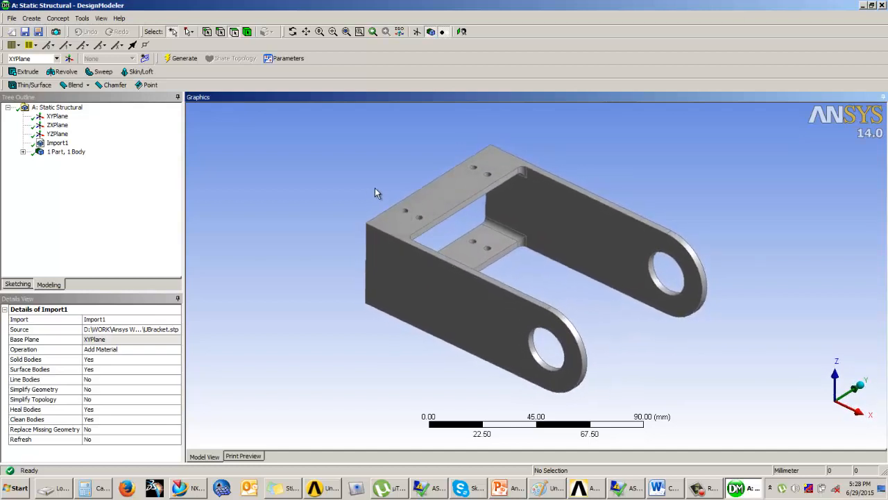
left_click(82, 18)
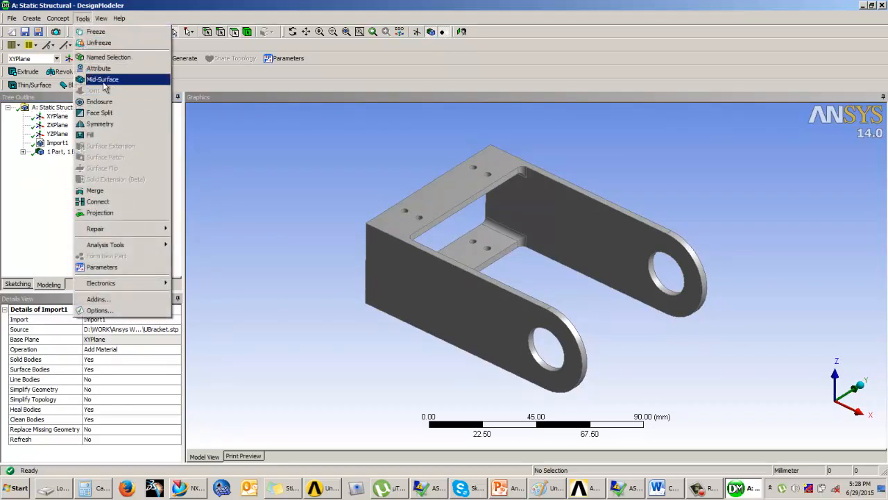
left_click(292, 159)
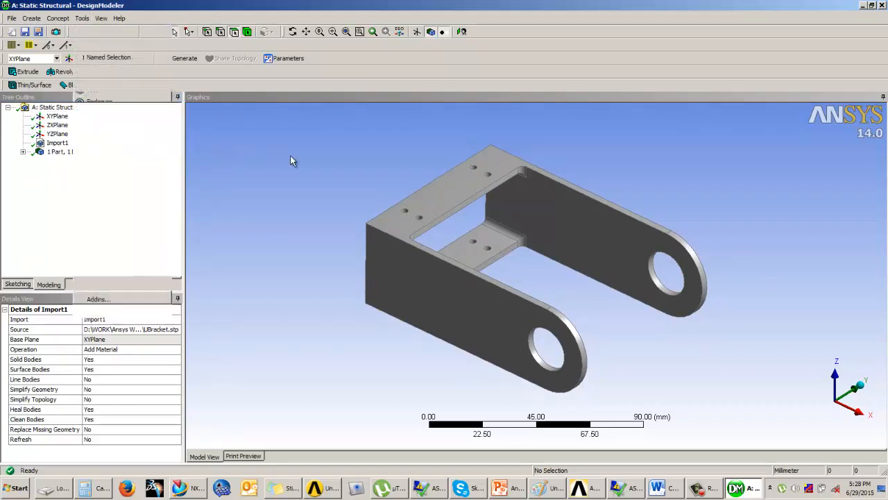
- Delete seven fillet faces at the bracket's inner corners with Face Delete, using automatic healing
left_click(32, 18)
left_click(55, 198)
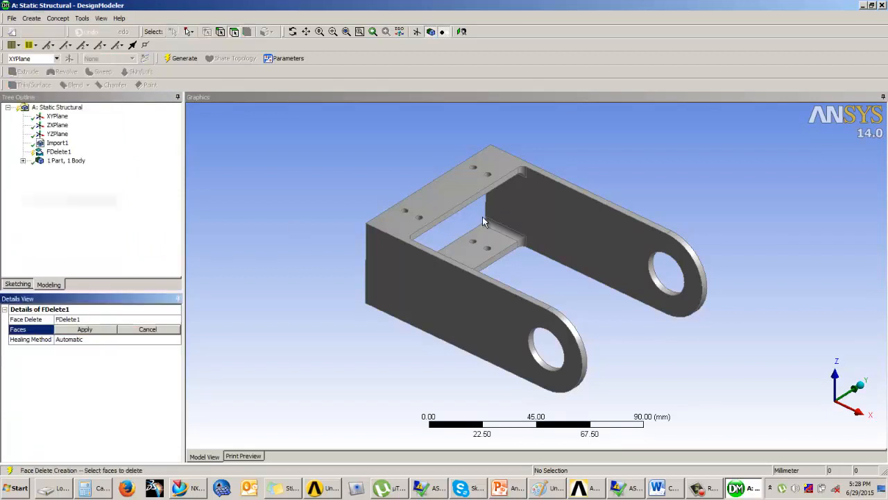
left_click(522, 173)
middle_click_drag(492, 226, 512, 291)
left_click(549, 241, "ctrl")
left_click(551, 243, "ctrl")
left_click(512, 288, "ctrl")
left_click(514, 290, "ctrl")
left_click(496, 279, "ctrl")
left_click(498, 279, "ctrl")
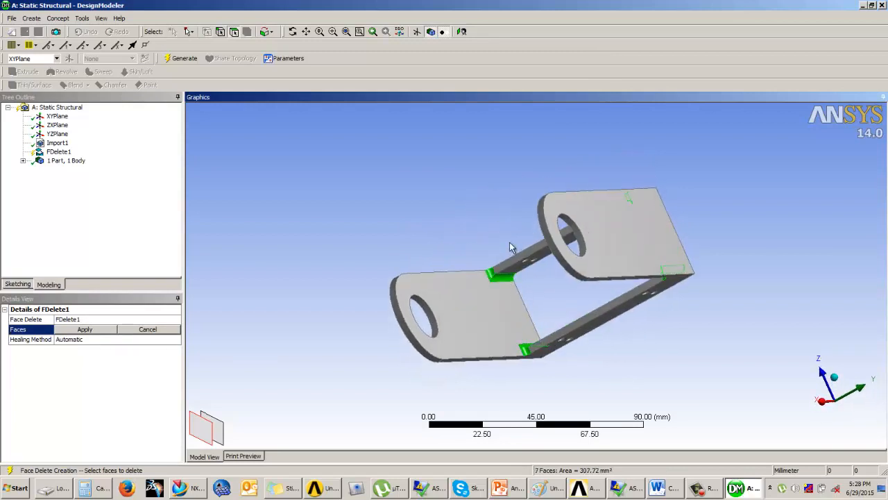
middle_click_drag(511, 247, 593, 280)
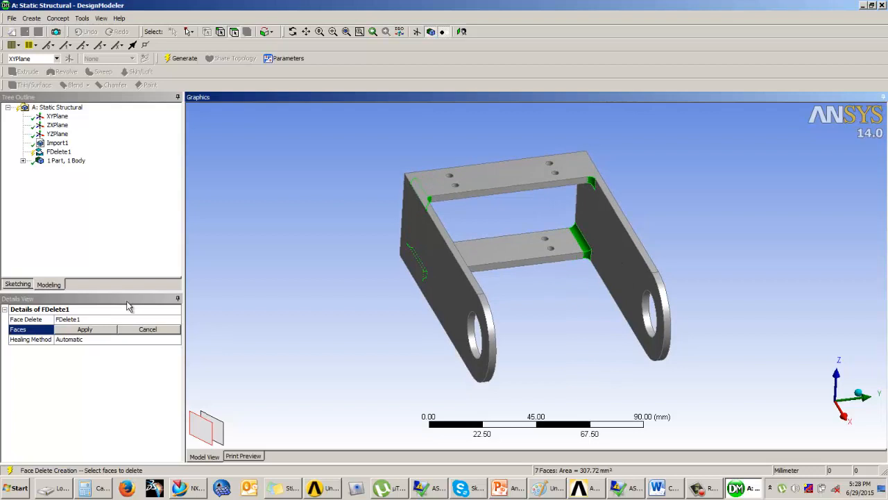
left_click(84, 329)
left_click(179, 58)
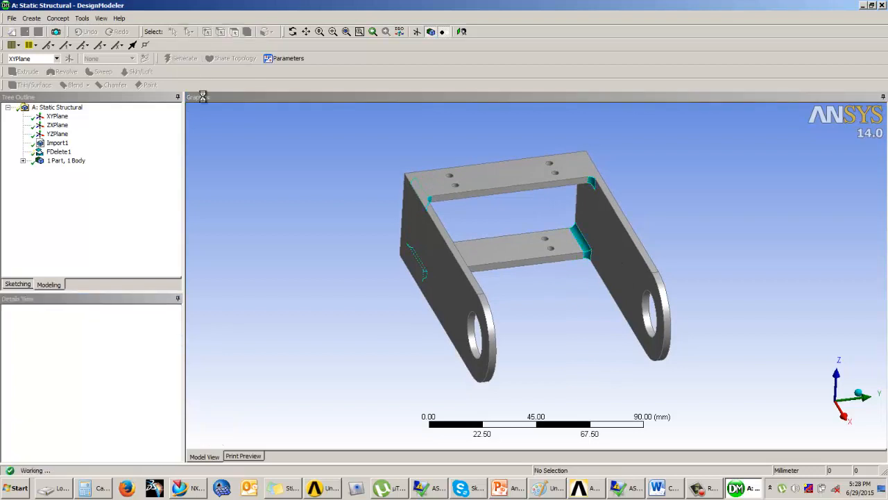
- Delete the one remaining inner-corner fillet face with a second Face Delete, using automatic healing
middle_click_drag(513, 230, 534, 198)
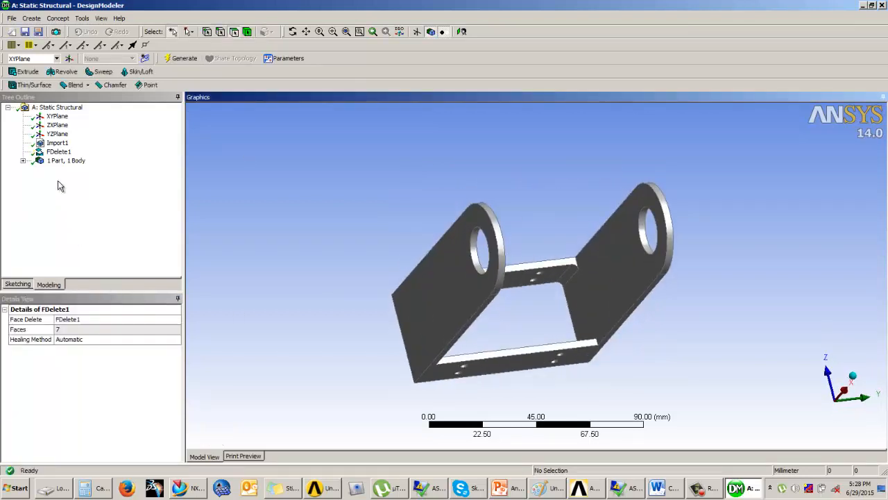
left_click(57, 152)
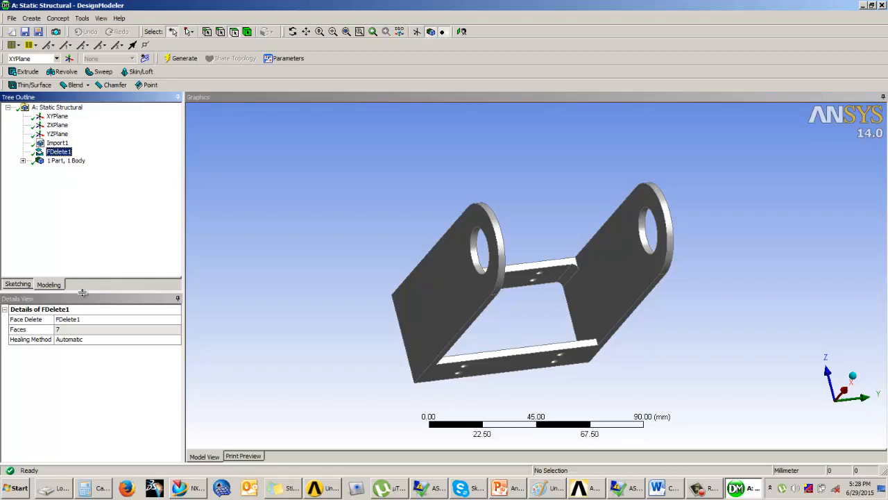
left_click(38, 21)
left_click(55, 199)
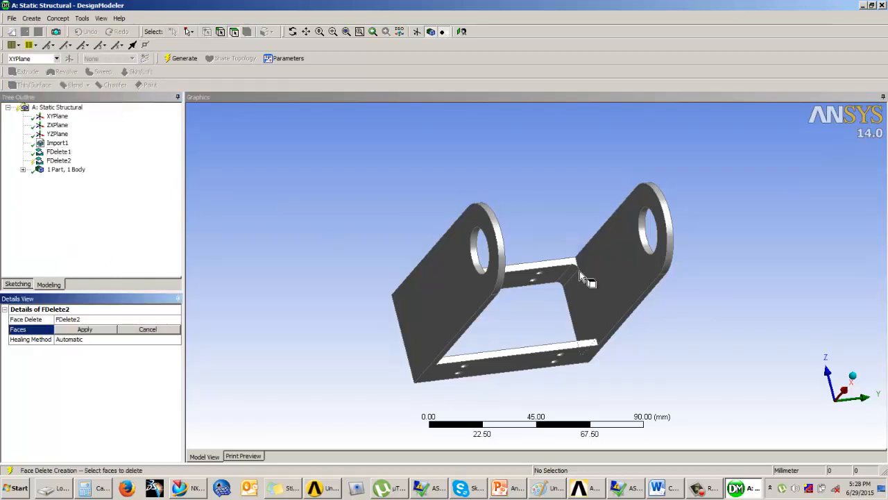
left_click(555, 284)
left_click(183, 59)
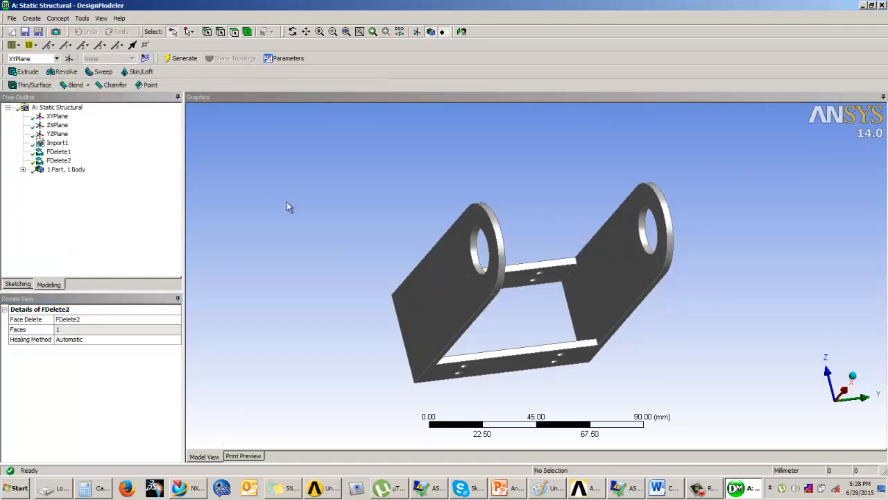
- Start a manual Mid-Surface and pair the inner and outer faces of both side arms
middle_click_drag(478, 198, 505, 231)
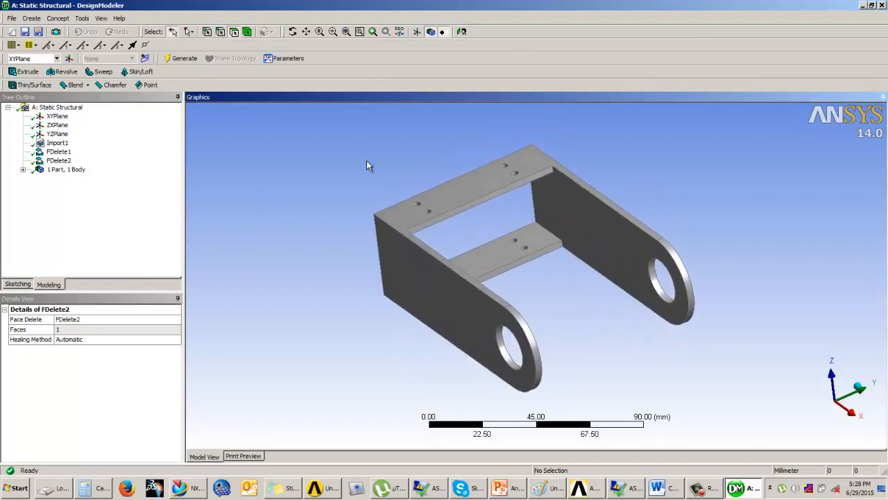
left_click(82, 18)
left_click(114, 80)
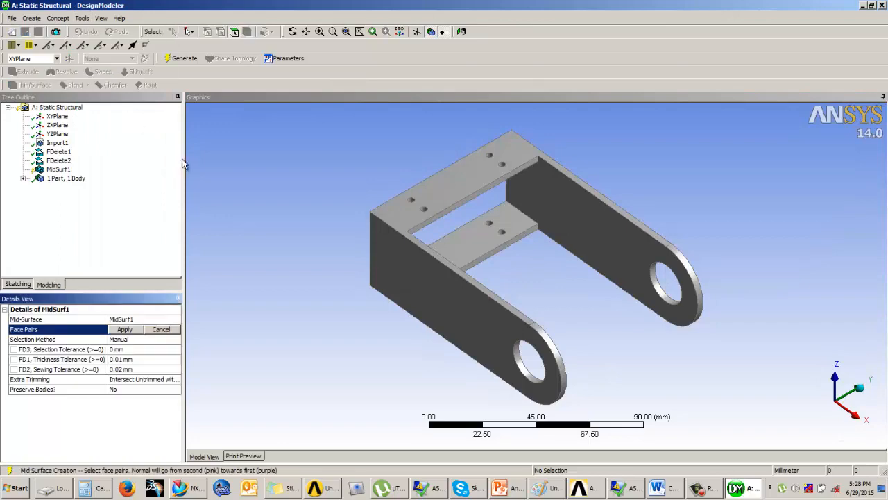
left_click(633, 253)
middle_click_drag(671, 243, 540, 292)
left_click(598, 269)
left_click(479, 312)
middle_click_drag(458, 310, 580, 226)
left_click(530, 279)
- Add the inner and outer faces of the two drilled cross plates as mid-surface face pairs
middle_click_drag(531, 258, 434, 193)
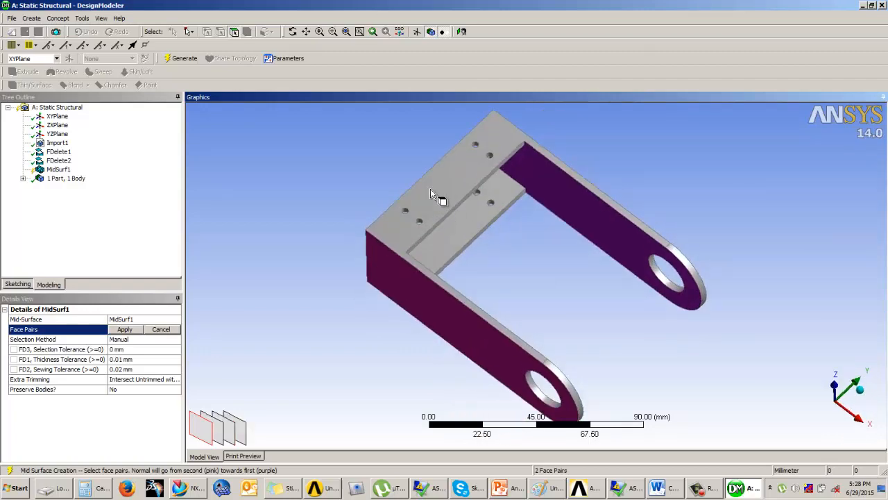
left_click(476, 221)
middle_click_drag(476, 221, 477, 105)
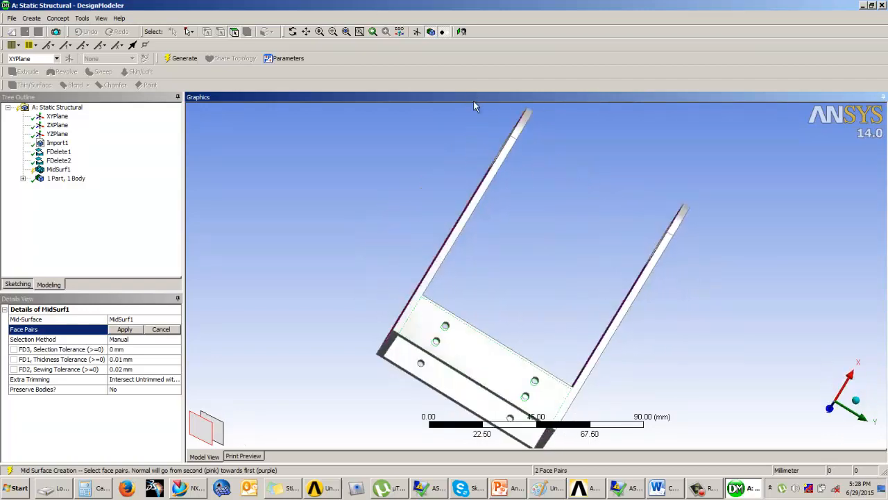
left_click(470, 352)
middle_click_drag(474, 353, 544, 217)
left_click(486, 332)
left_click(511, 217)
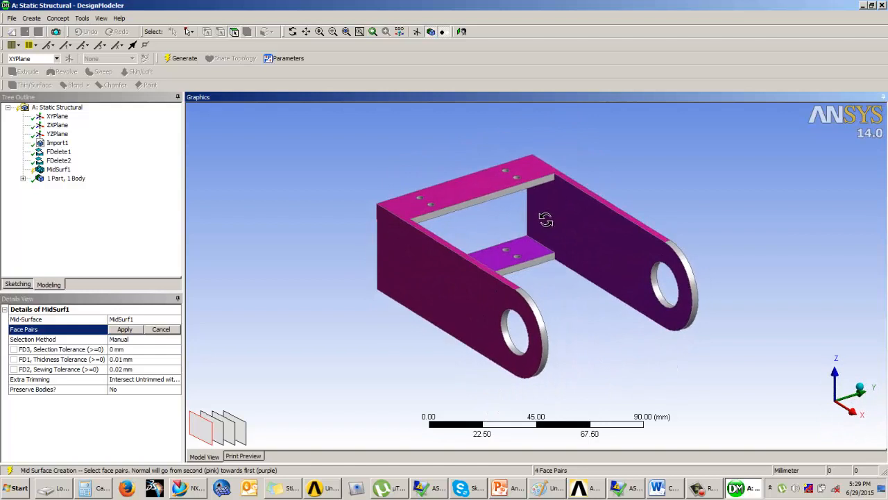
- Pair the rounded end face with the large hole face on each arm, and generate the mid-surface
left_click(541, 320)
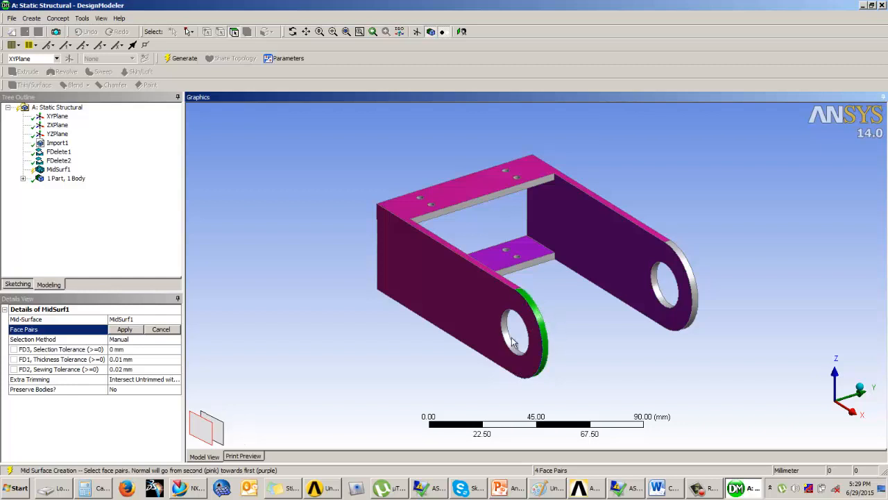
middle_click_drag(548, 331, 602, 358)
left_click(587, 364)
left_click(701, 279)
middle_click_drag(659, 298, 634, 284)
left_click(669, 292)
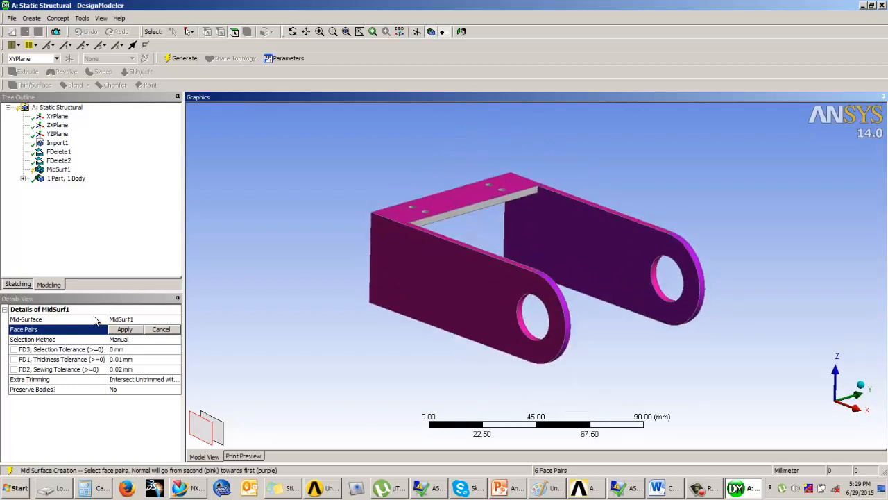
left_click(127, 330)
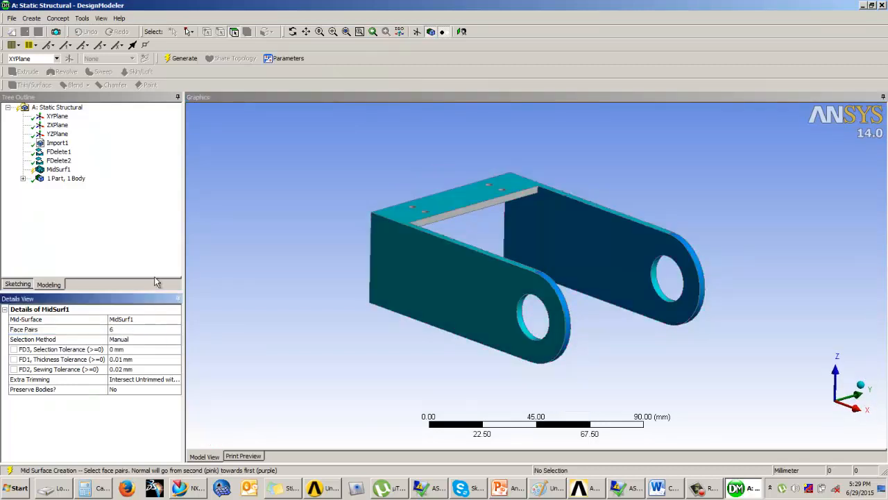
left_click(180, 58)
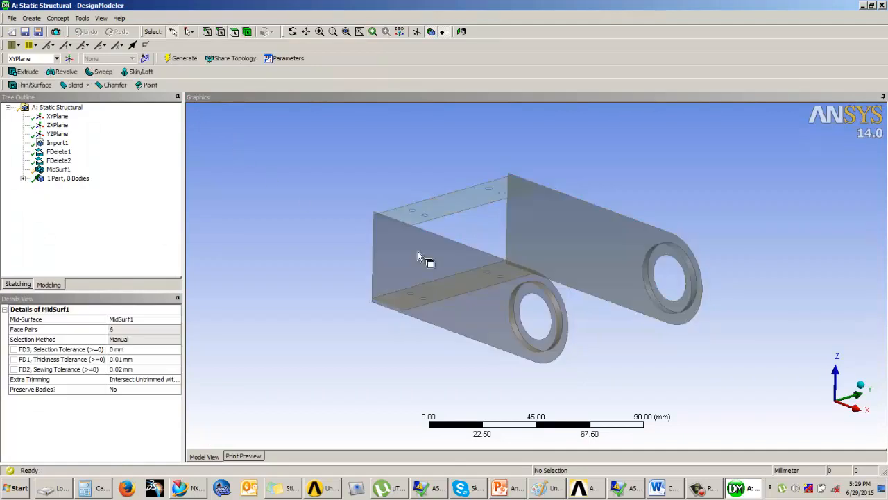
- Inspect the generated surface bodies individually to identify the ring surfaces around the arm holes
middle_click_drag(522, 266, 553, 287)
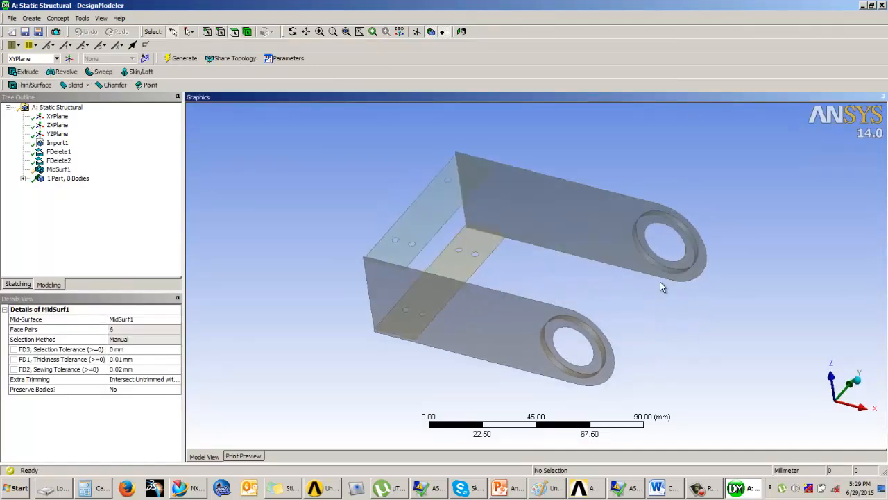
scroll(670, 270, "up", 1)
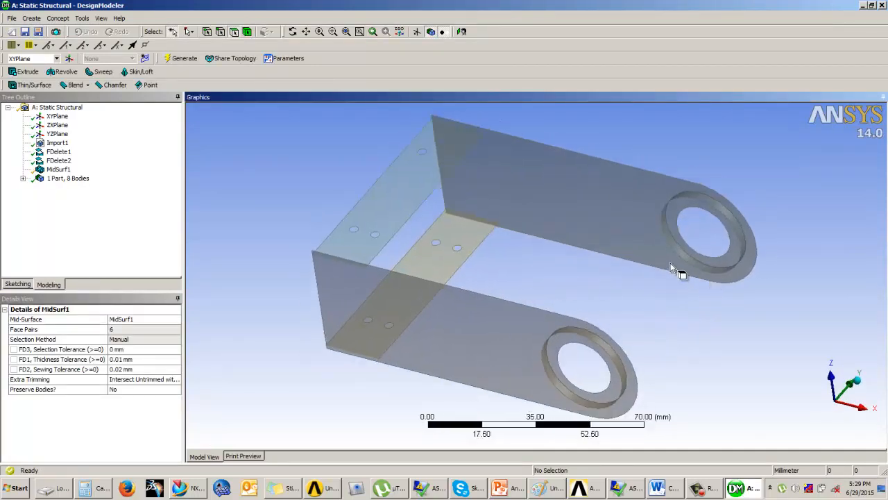
left_click(22, 179)
left_click(38, 187)
left_click(86, 196)
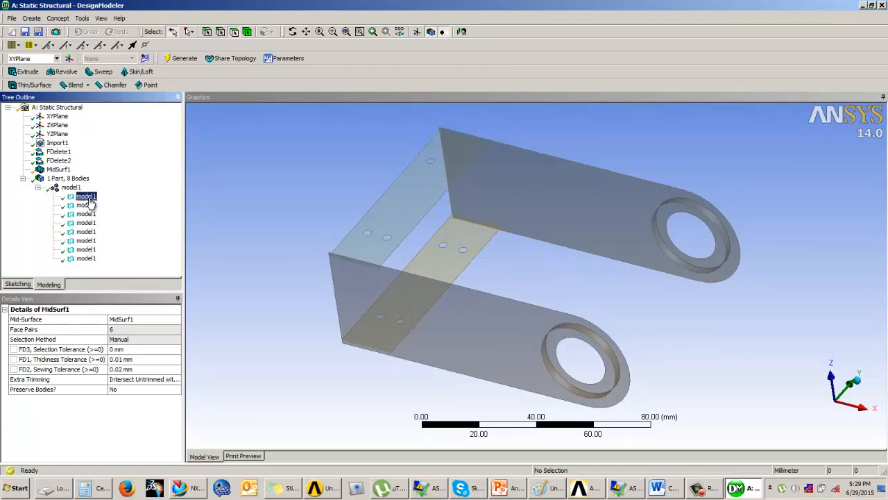
middle_click_drag(646, 283, 715, 255)
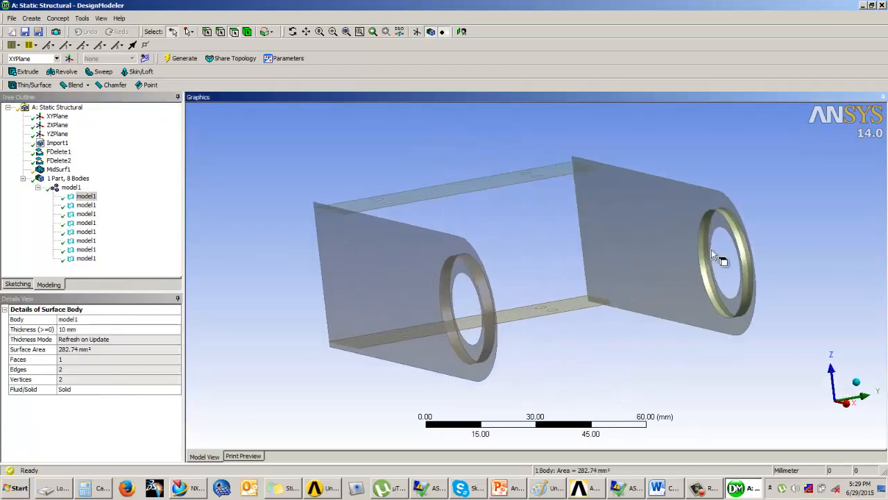
left_click(83, 205)
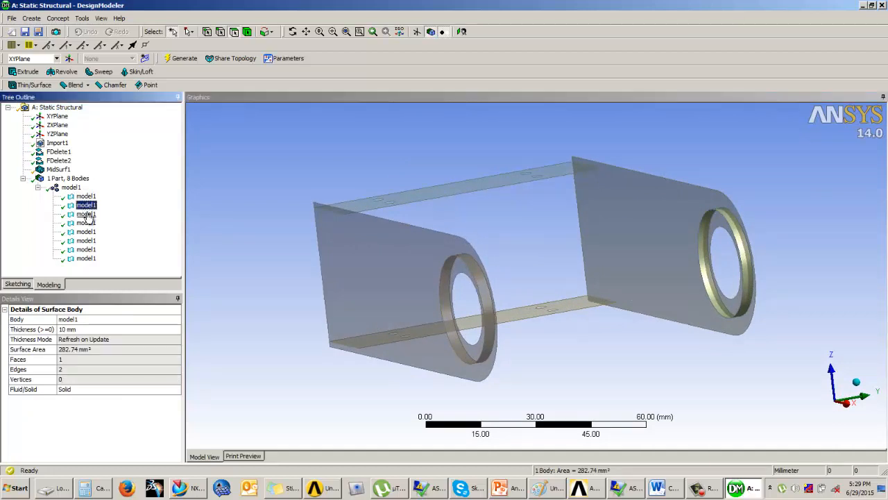
left_click(86, 215)
- Create a Body Operation of type Delete for one ring surface at each arm's hole, and generate it
left_click(86, 197)
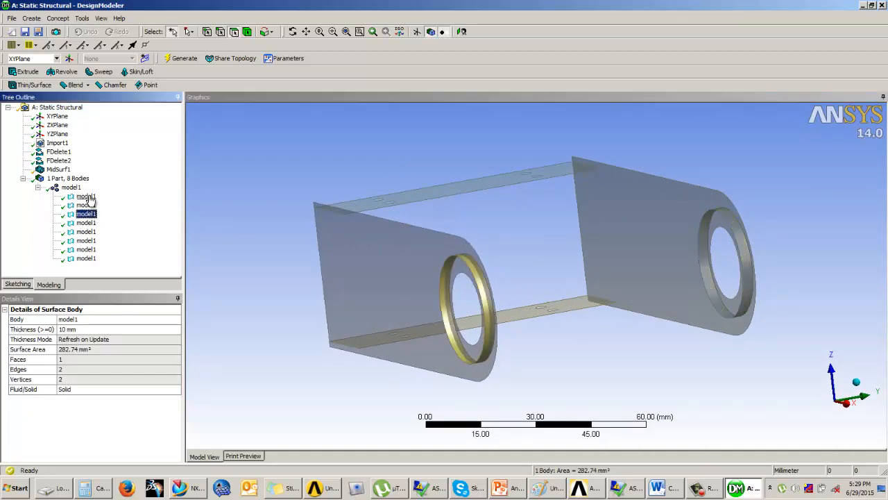
left_click(31, 18)
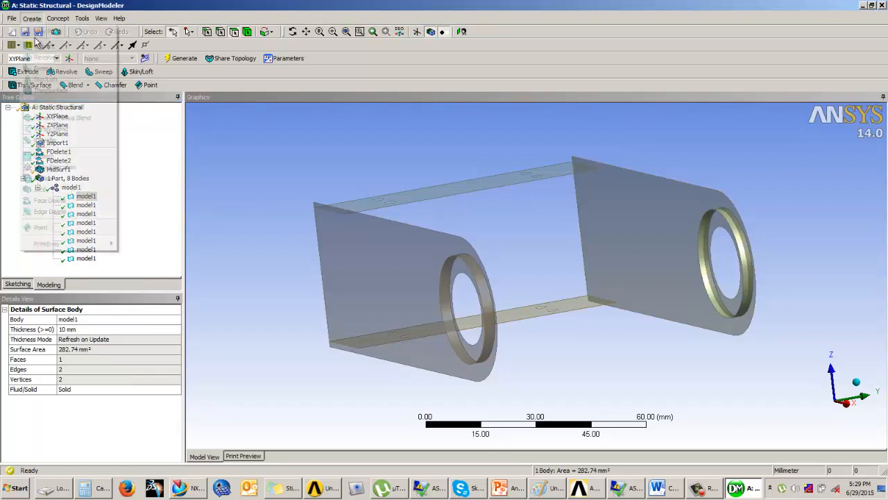
left_click(55, 167)
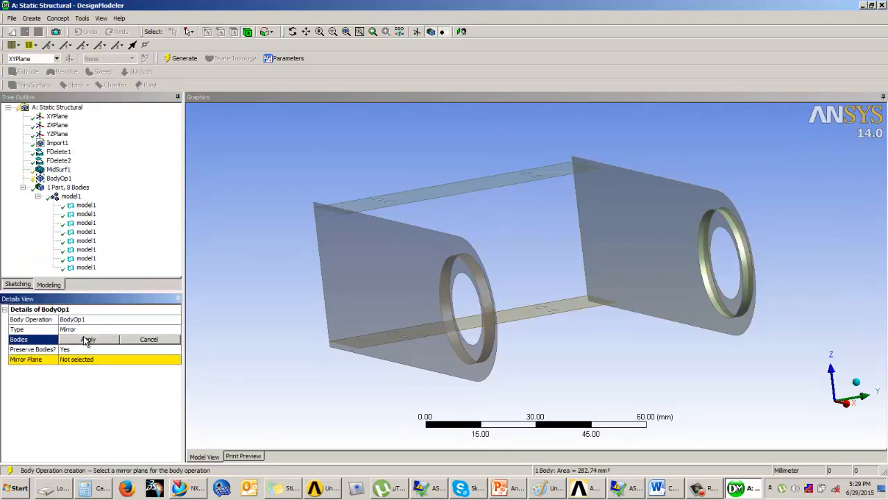
left_click(108, 330)
left_click(174, 331)
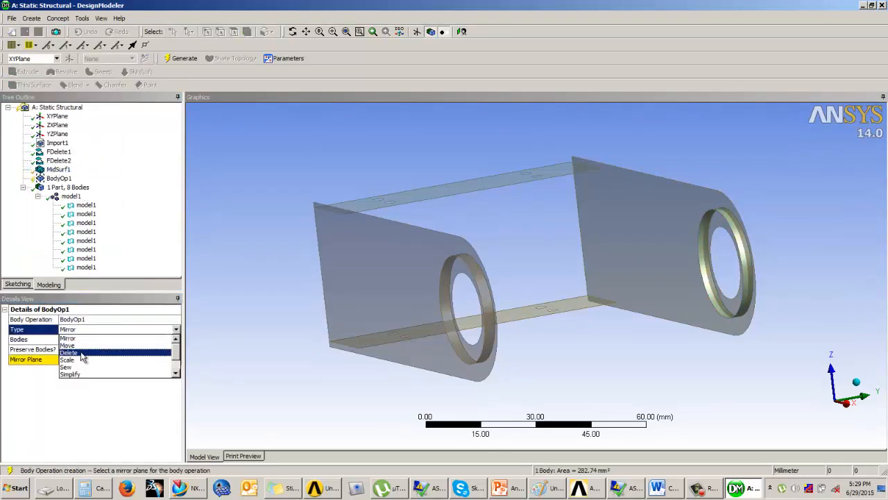
left_click(77, 353)
left_click(86, 206)
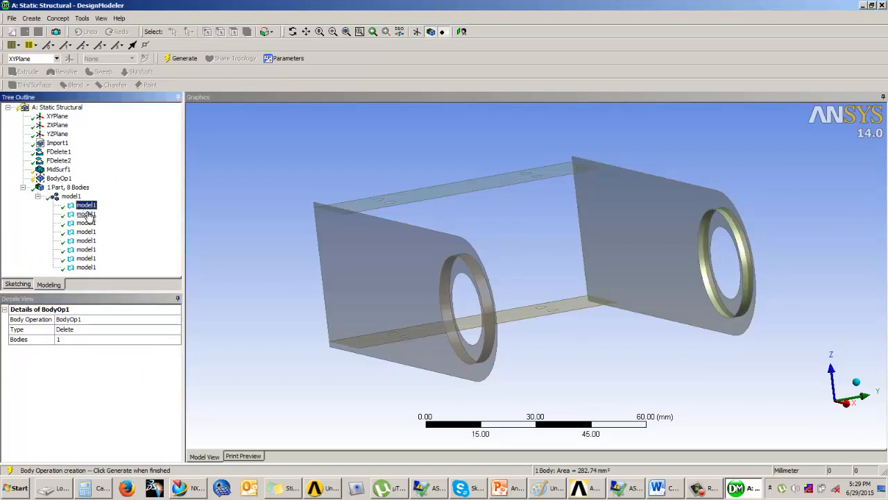
left_click(69, 340)
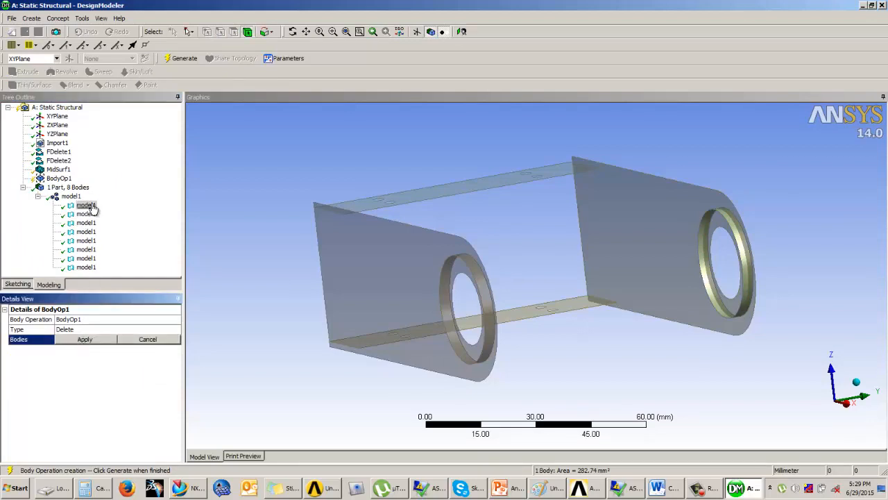
left_click(86, 223, "ctrl")
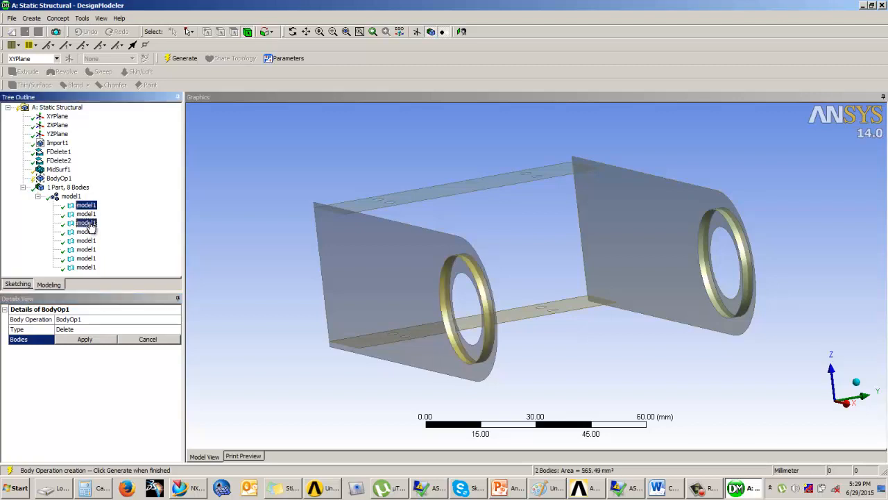
left_click(85, 339)
left_click(182, 58)
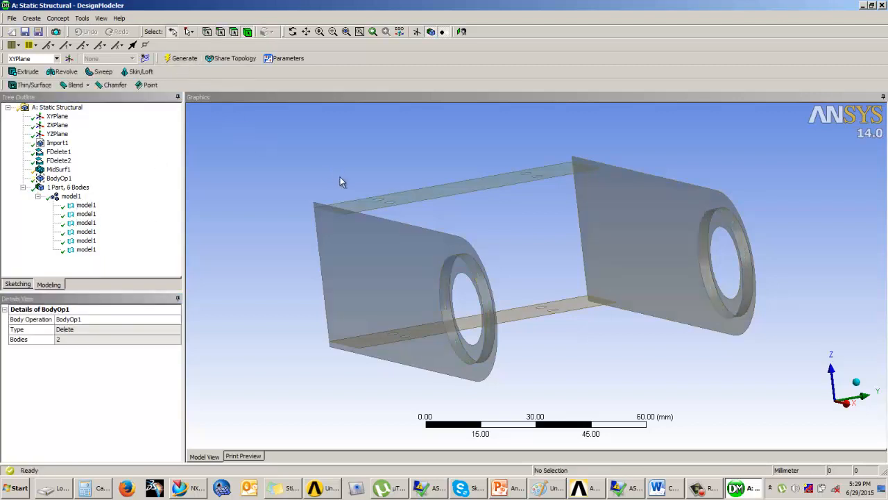
- Inspect the remaining surface bodies individually for further ring surfaces around the arm holes
middle_click_drag(340, 180, 328, 195)
left_click(86, 249)
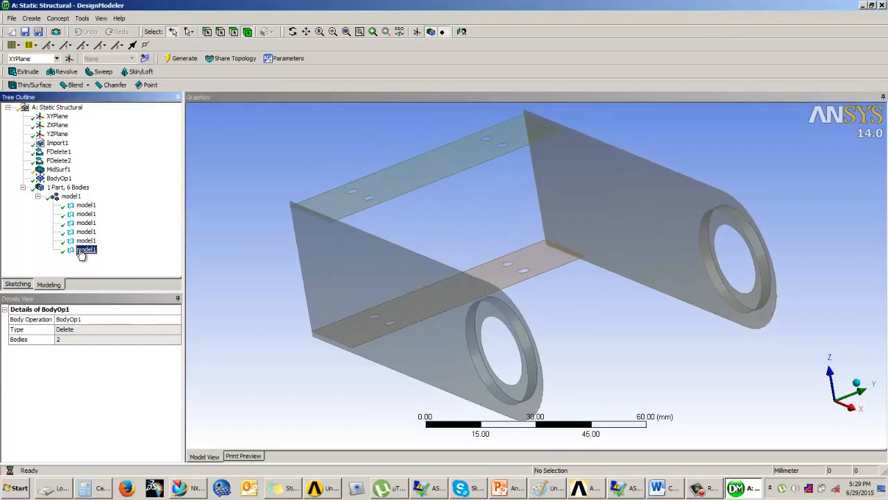
key("Up")
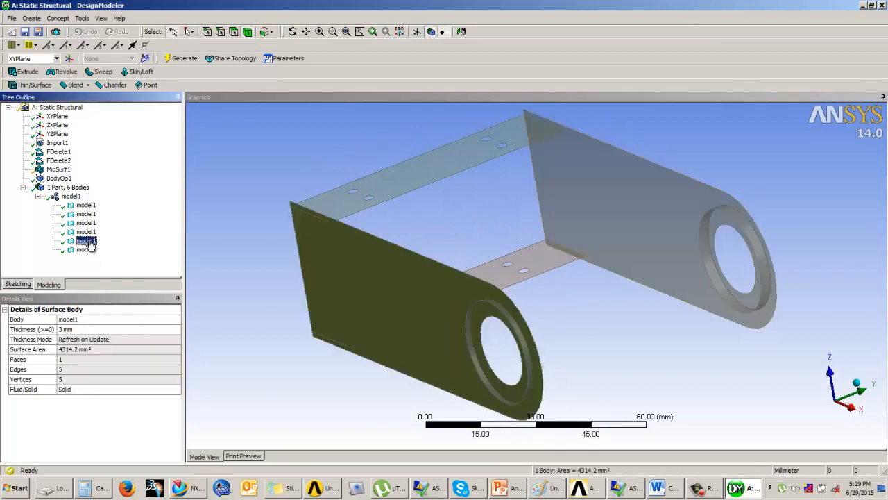
key("Up")
key("Up")
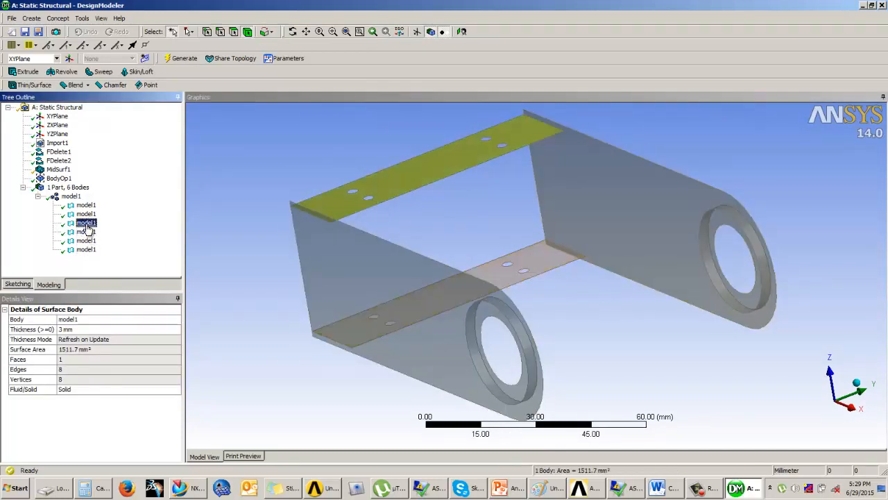
left_click(86, 215)
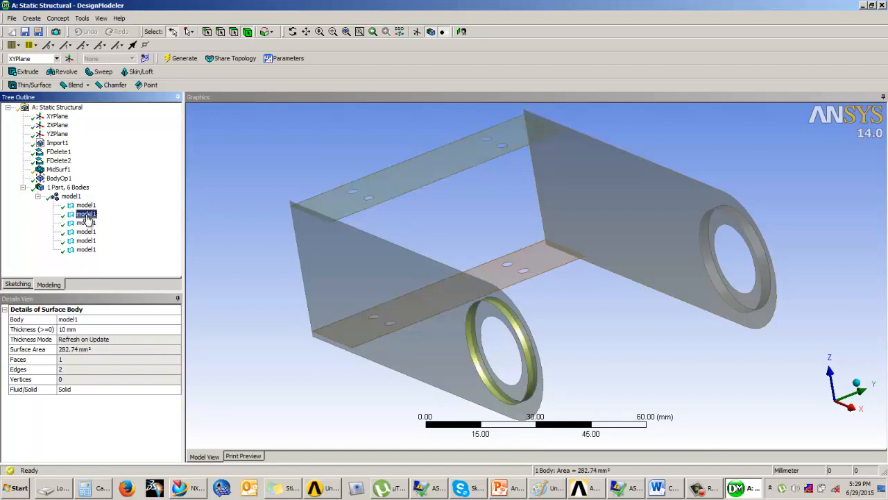
- Delete the remaining ring surface on each arm with a second Body Operation of type Delete, and generate it
left_click(86, 206)
left_click(32, 18)
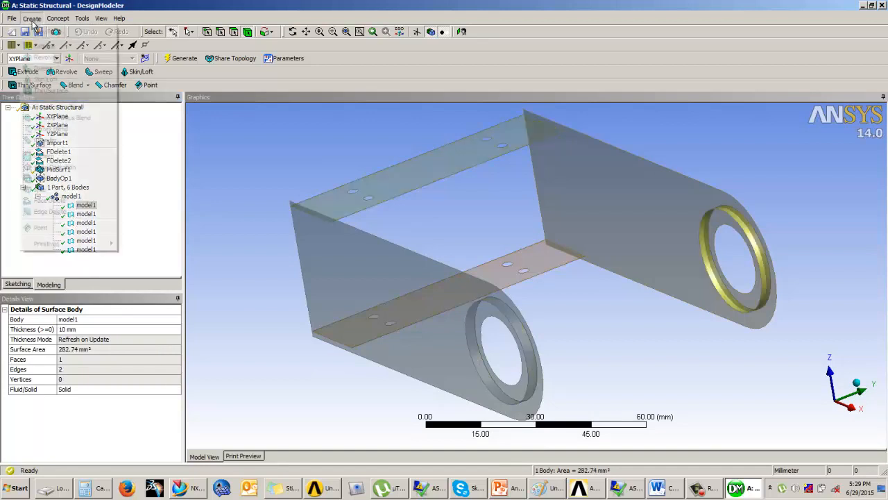
left_click(50, 167)
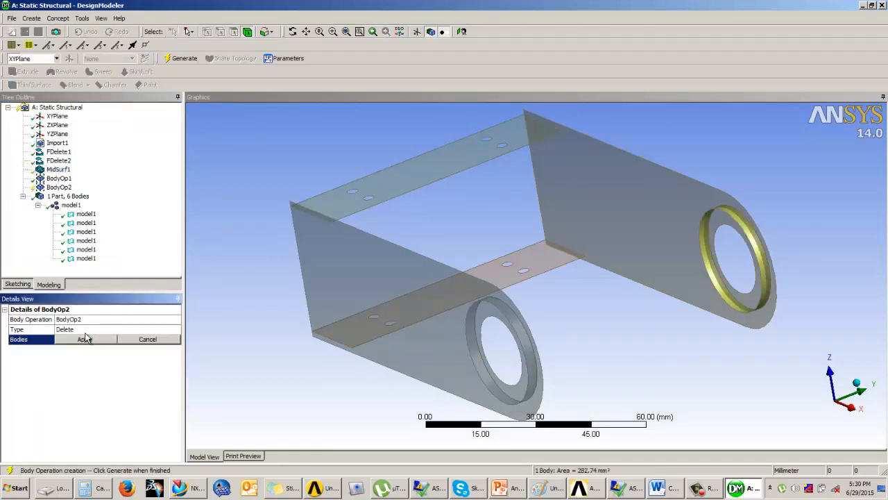
left_click(86, 214)
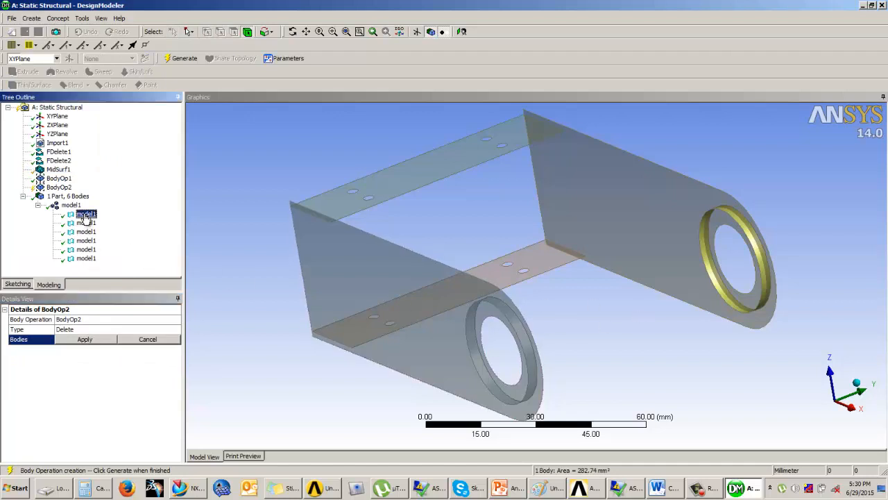
left_click(86, 223, "ctrl")
left_click(84, 339)
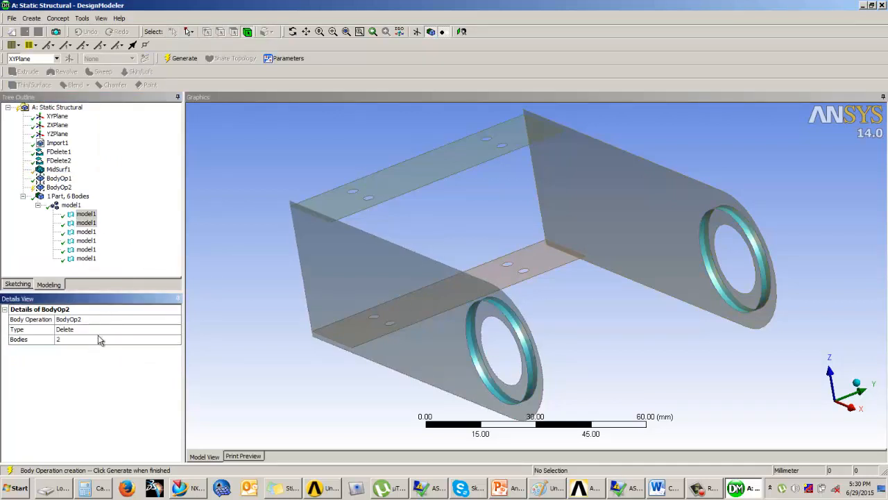
left_click(180, 57)
middle_click_drag(500, 162, 462, 185)
scroll(462, 185, "down", 3)
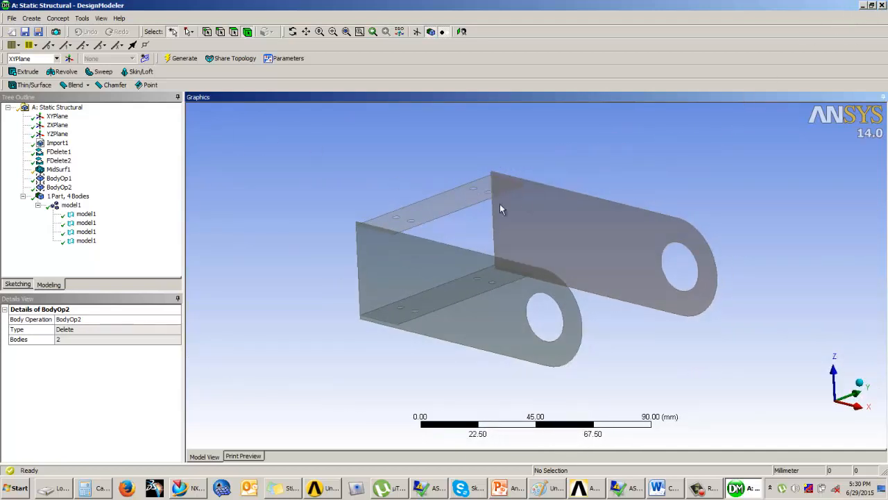
- Close the geometry editor and open the Static Structural system's Model cell in Mechanical
key("alt+F4")
left_click(458, 182)
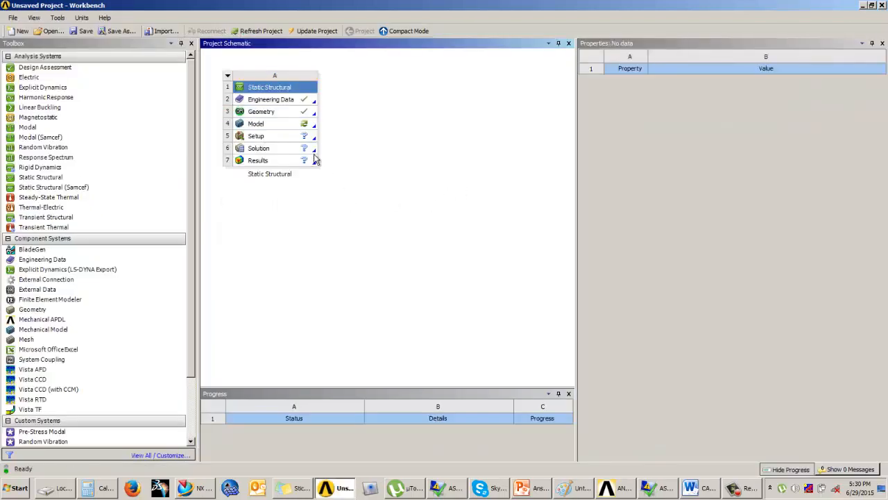
left_click(295, 126)
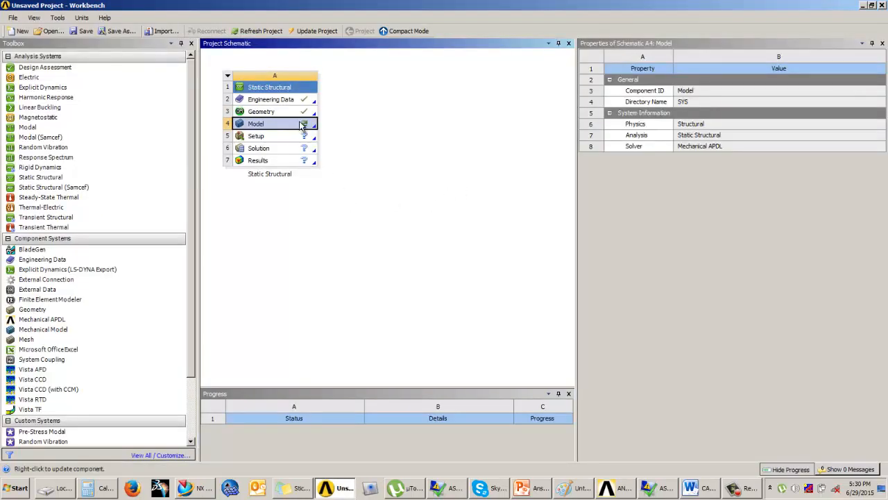
double_click(302, 126)
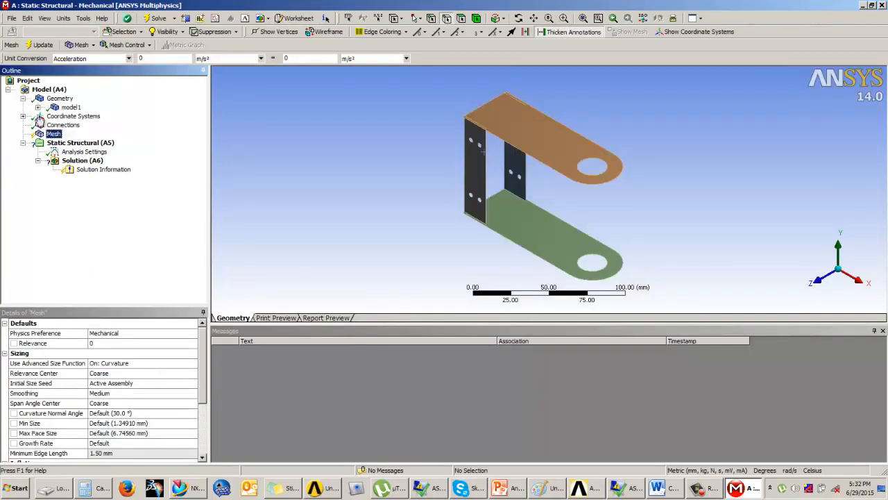
- Check the material assignment of the two arms and the rear cross plate
left_click(39, 107)
left_click(86, 116)
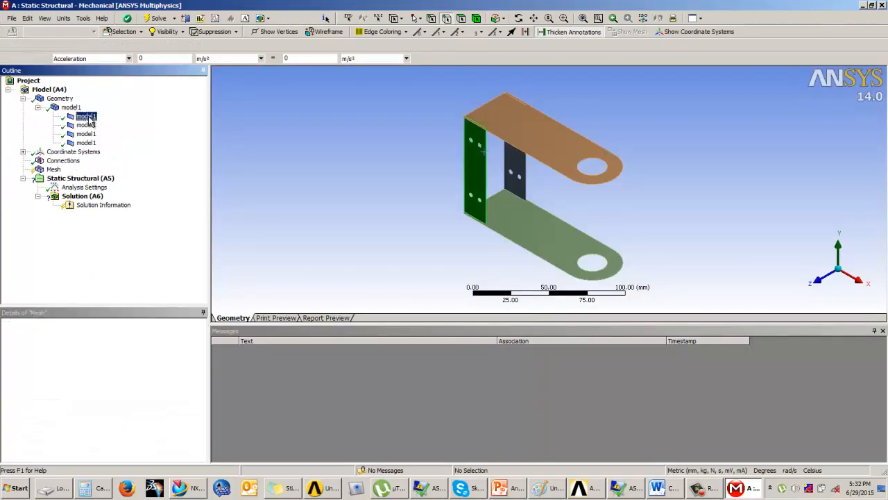
left_click(86, 125)
left_click(86, 143, "ctrl")
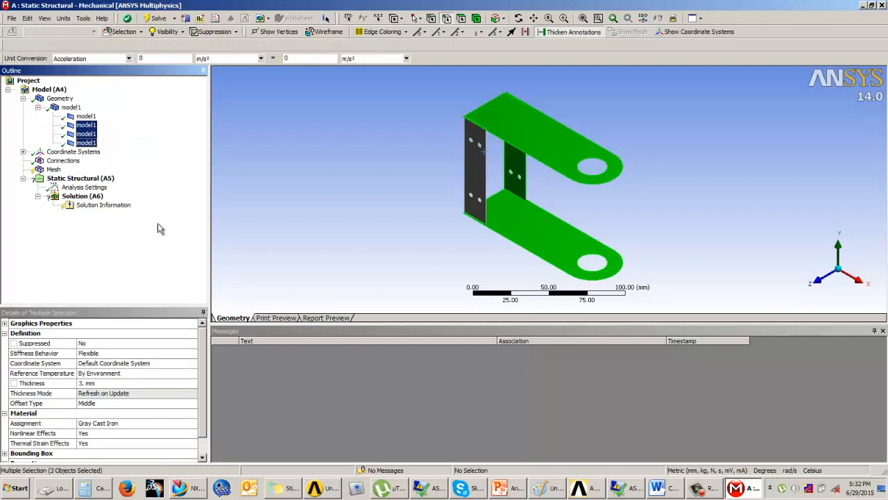
left_click(129, 424)
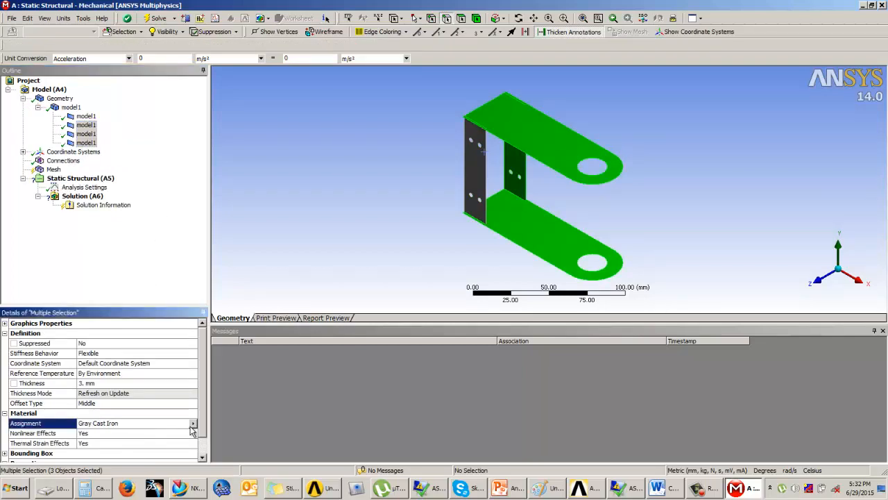
left_click(118, 282)
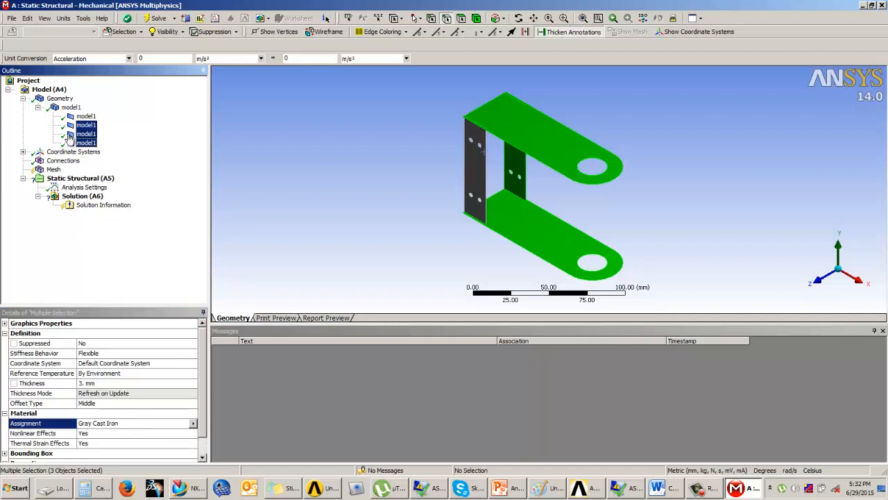
- Check the shell thickness of all four surface bodies together
left_click(95, 383)
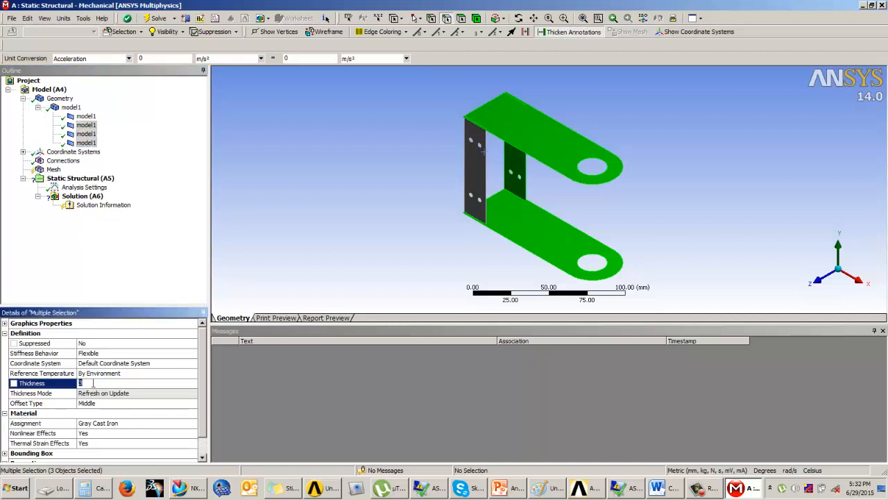
left_click(83, 118)
left_click(86, 126, "ctrl")
left_click(89, 143, "ctrl")
left_click(90, 134, "ctrl")
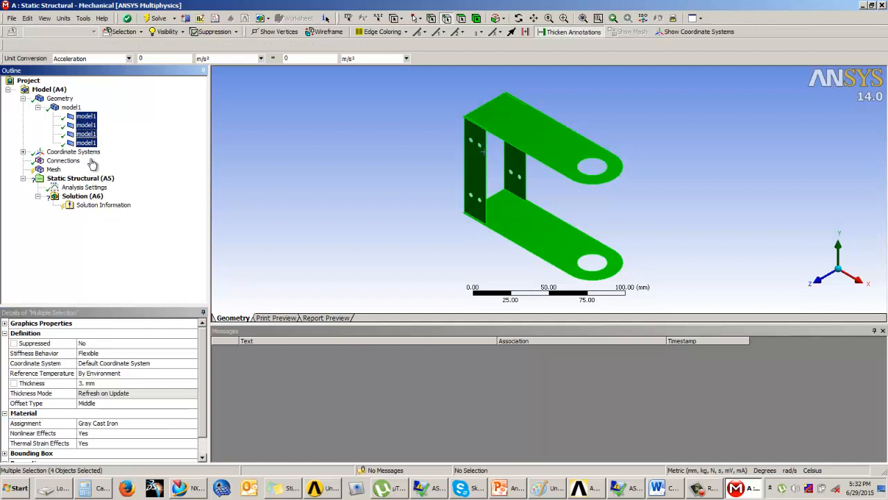
left_click(89, 383)
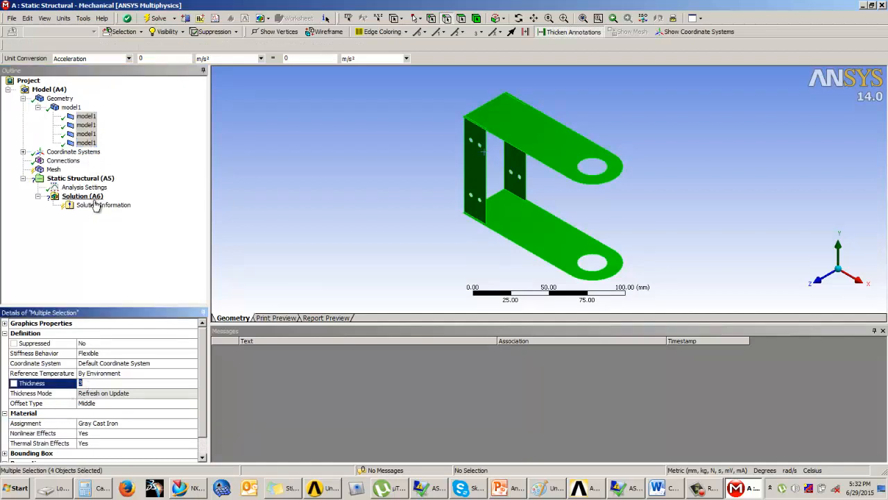
- Generate the bracket's shell mesh with the default mesh settings
left_click(53, 169)
left_click(42, 45)
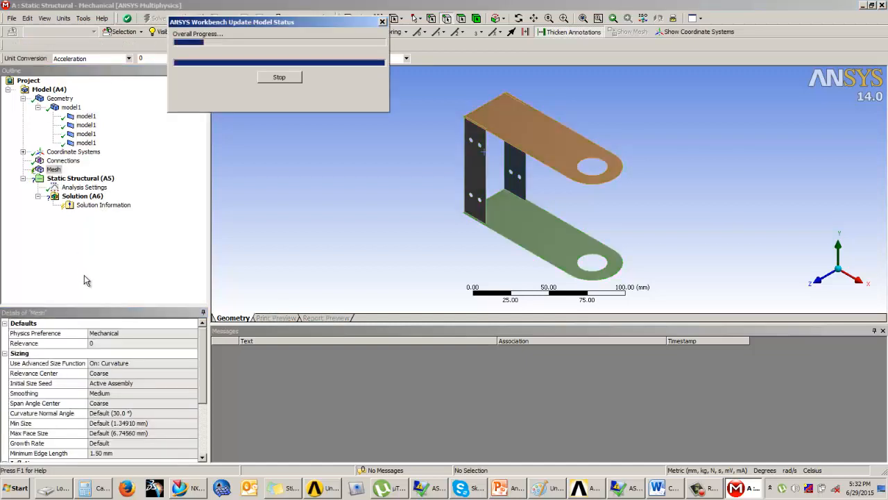
mouse_move(531, 229)
middle_mouse_down()
mouse_move(525, 303)
mouse_move(539, 263)
mouse_move(530, 221)
middle_mouse_up()
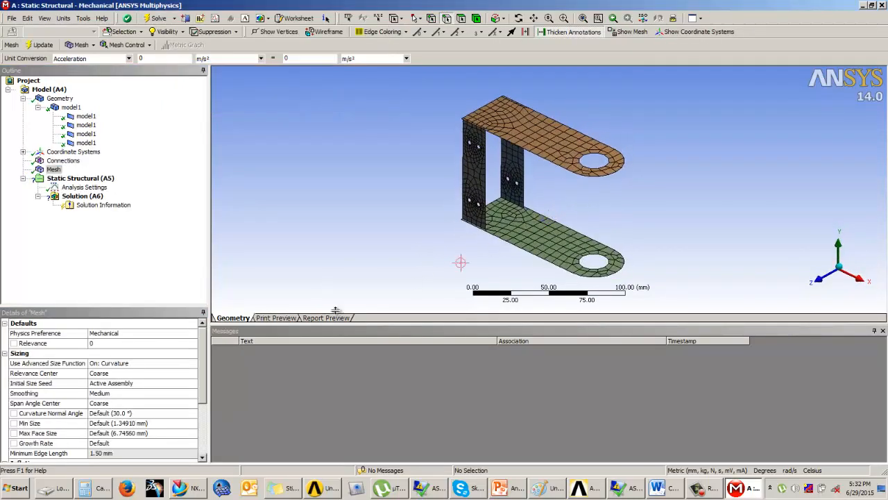
- Set the mesh's advanced size function to On: Proximity and Curvature and update the mesh
left_click(127, 365)
left_click(192, 363)
left_click(121, 378)
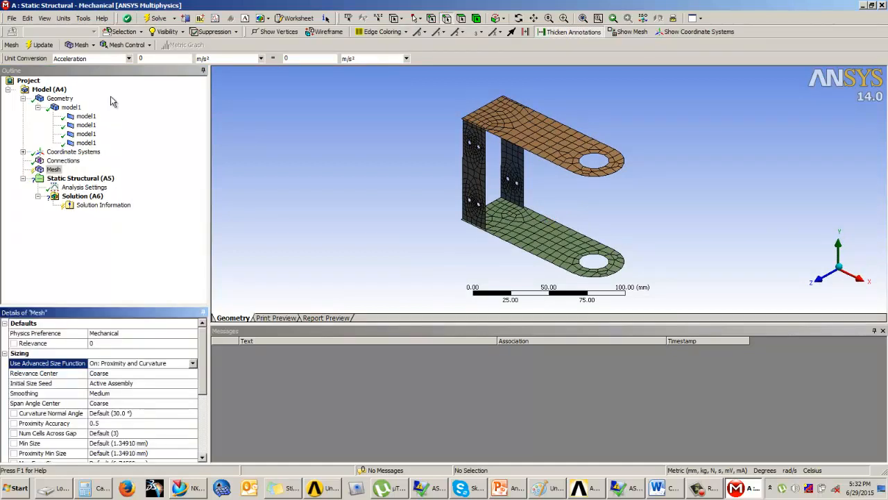
left_click(49, 48)
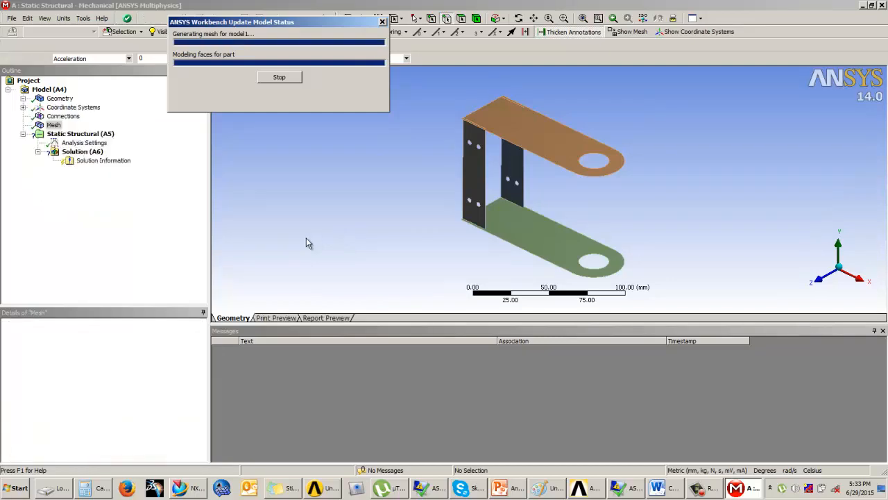
mouse_move(444, 175)
middle_mouse_down()
mouse_move(481, 201)
mouse_move(445, 178)
middle_mouse_up()
- Add a fixed support on the edges of all eight small holes in the bracket's two cross plates
left_click(58, 180)
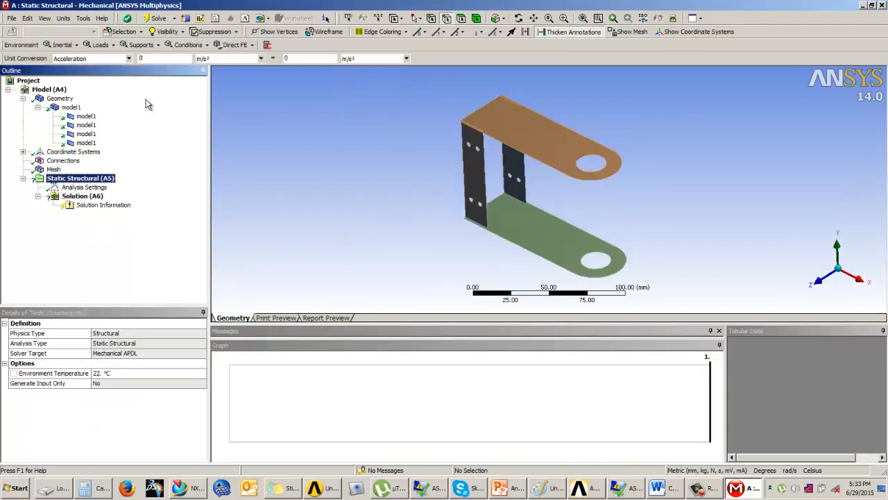
left_click(141, 44)
left_click(144, 59)
middle_click_drag(576, 228, 469, 162)
scroll(469, 162, "up", 3)
middle_click_drag(516, 188, 521, 215, "ctrl")
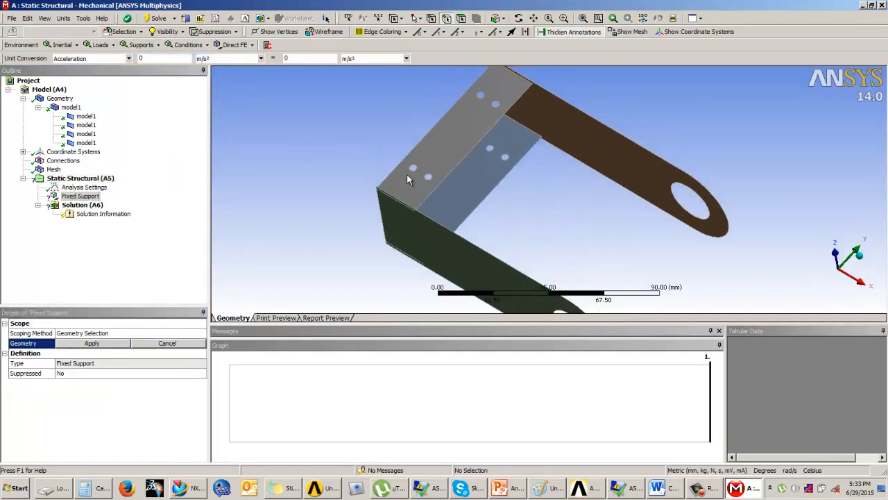
left_click(413, 168)
left_click(481, 95, "ctrl")
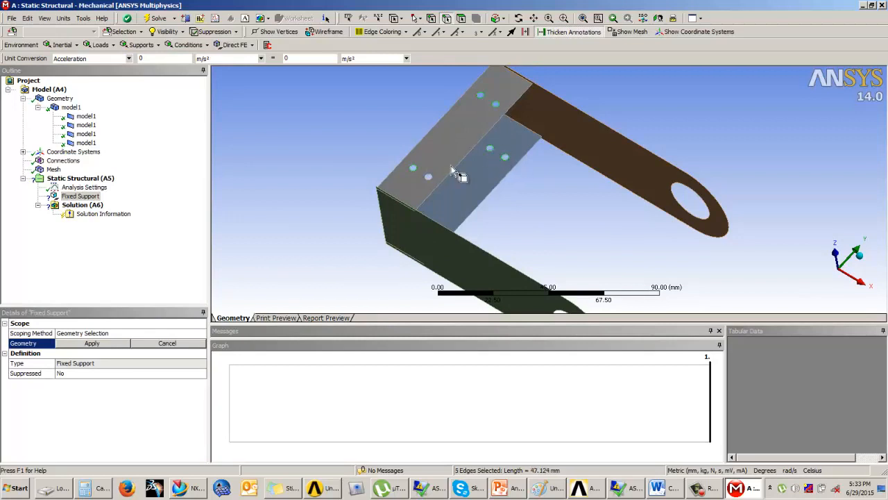
middle_click_drag(467, 199, 454, 218)
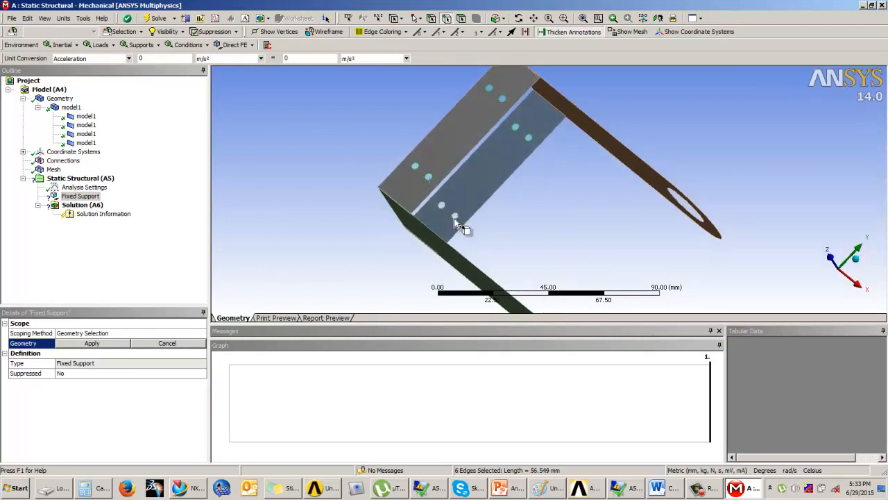
left_click(92, 343)
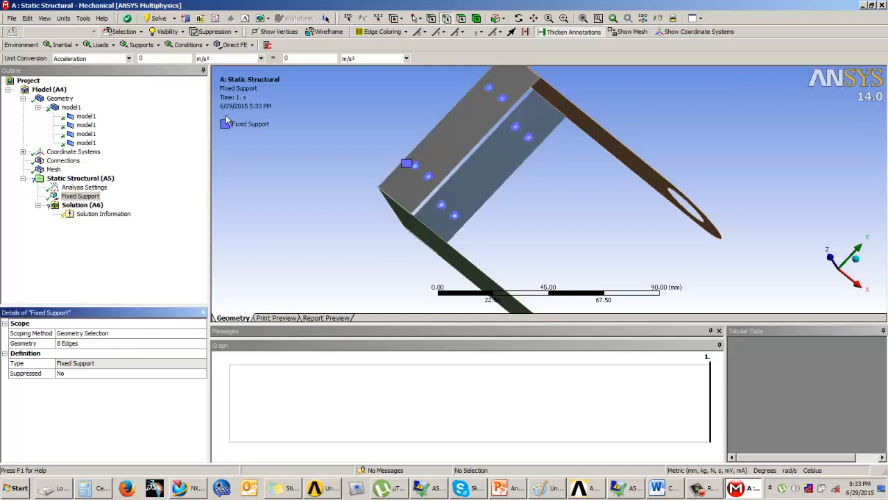
- Apply a 60 N force to the large hole's edge in the brown arm
middle_click_drag(330, 234, 333, 215)
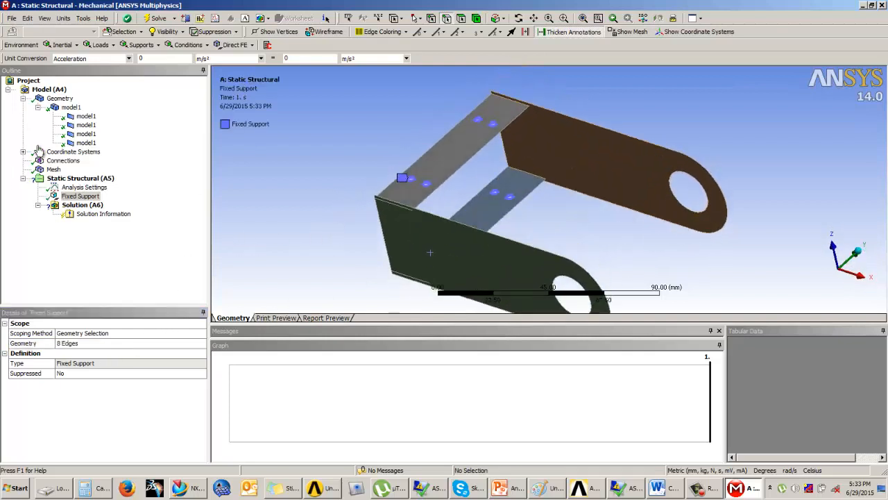
left_click(99, 44)
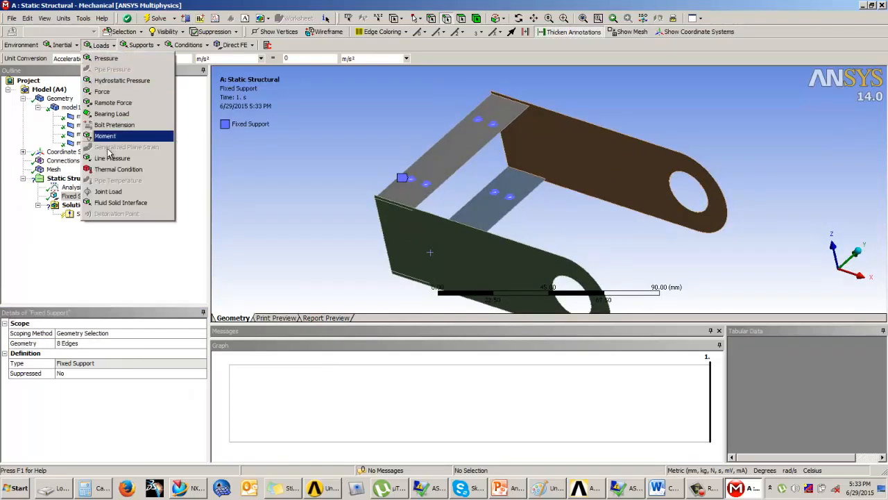
left_click(113, 91)
middle_click_drag(561, 211, 630, 171)
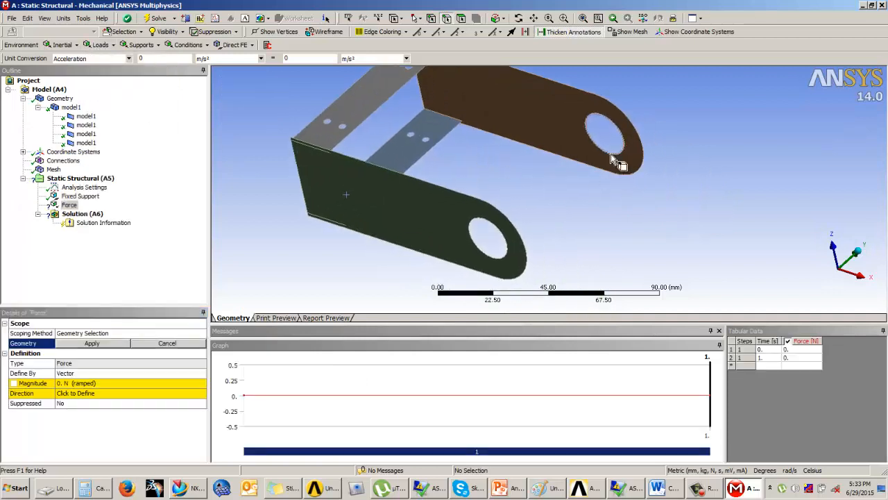
left_click(616, 156)
left_click(101, 344)
left_click(89, 382)
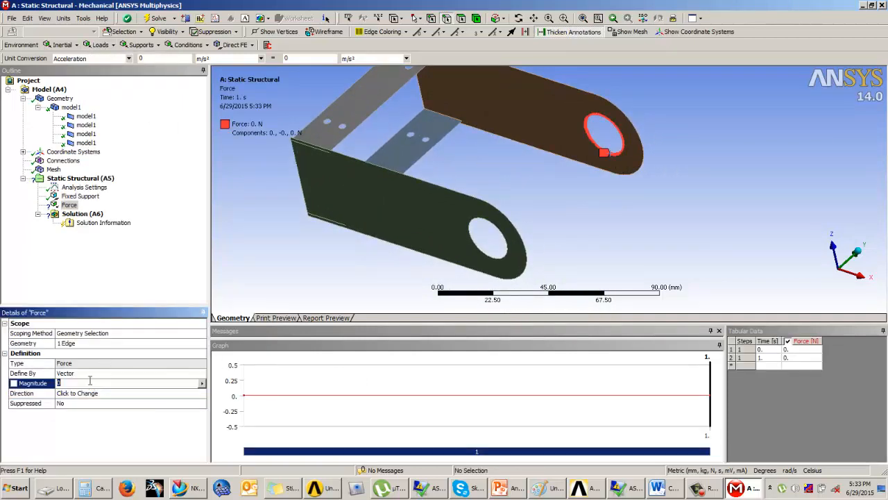
type("60")
key("Return")
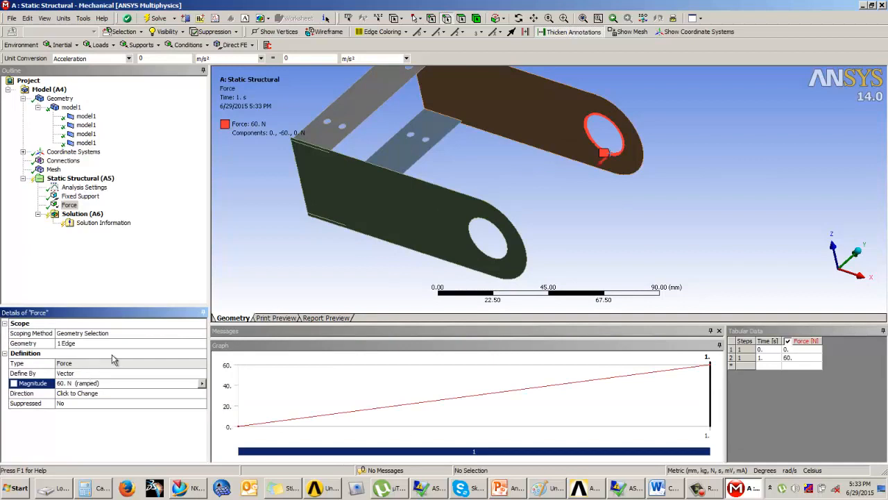
- Direct the brown arm's force lengthwise along the arm, using its straight long edge as reference
left_click(75, 394)
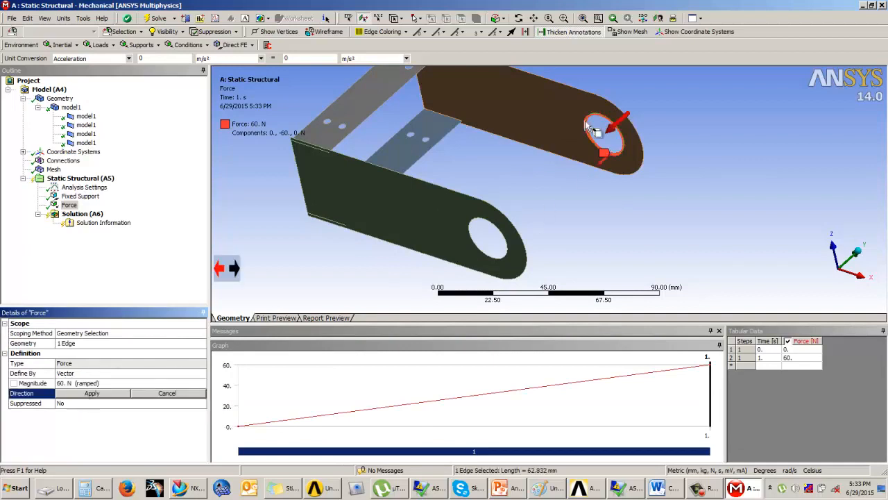
left_click(587, 92)
left_click(91, 392)
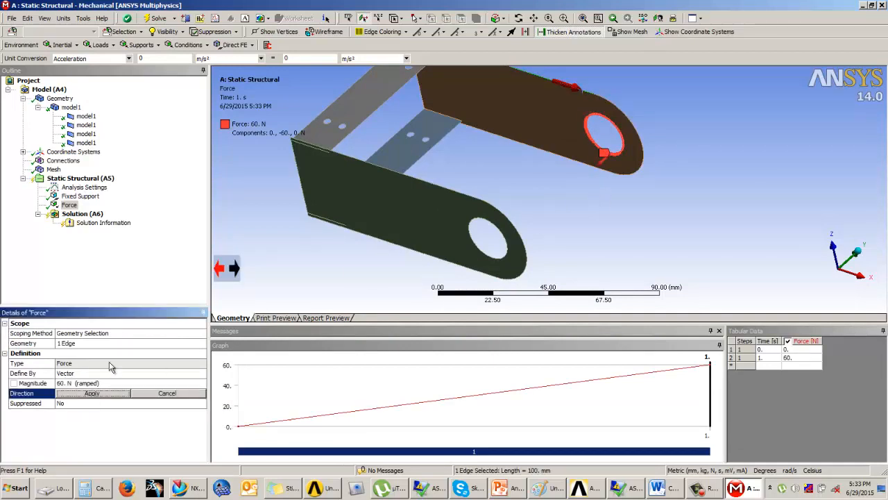
- Apply a second force of 60 N to the large hole's edge in the green arm
left_click(89, 45)
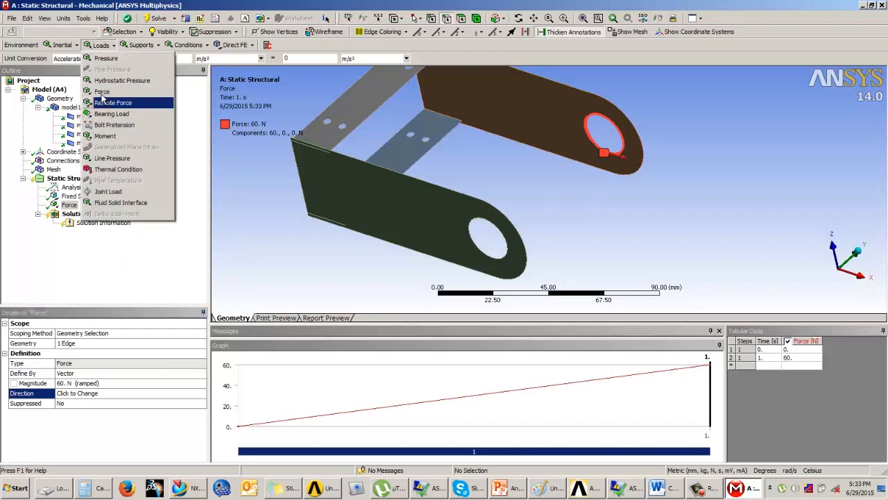
left_click(115, 102)
left_click(504, 257)
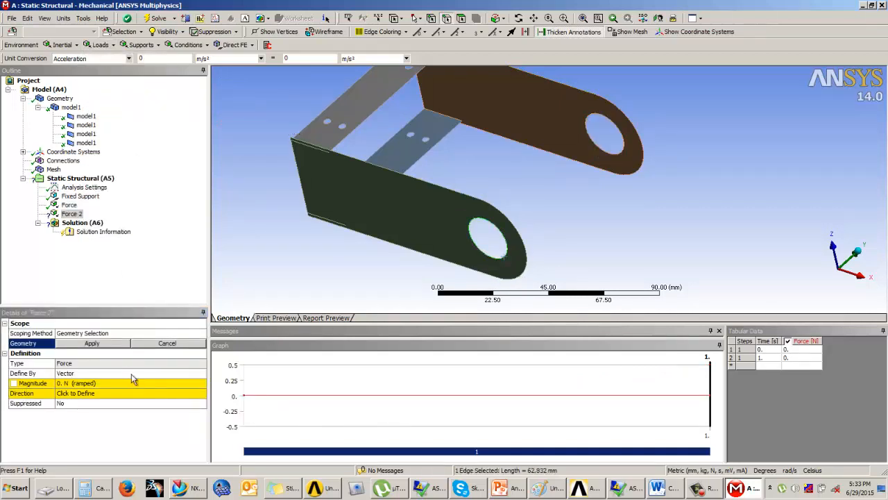
left_click(91, 343)
left_click(98, 383)
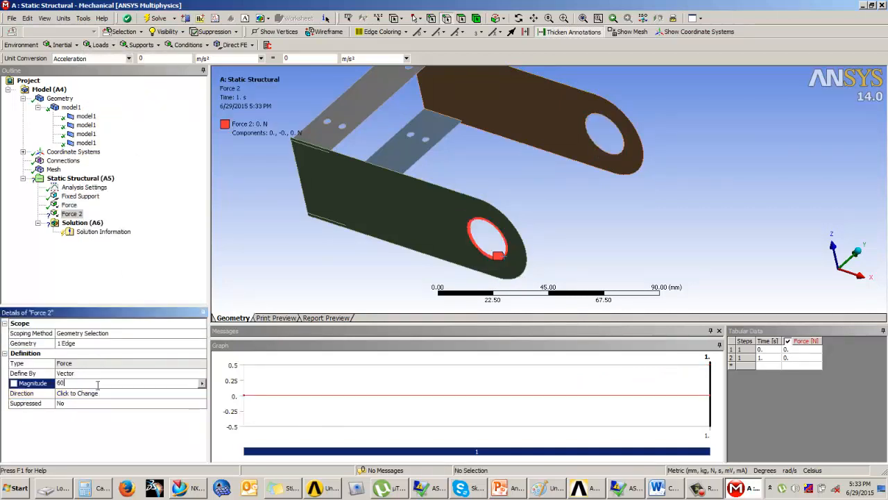
type("60")
key("Return")
- Direct the green arm's force lengthwise along the arm, using its straight long edge as reference
left_click(101, 393)
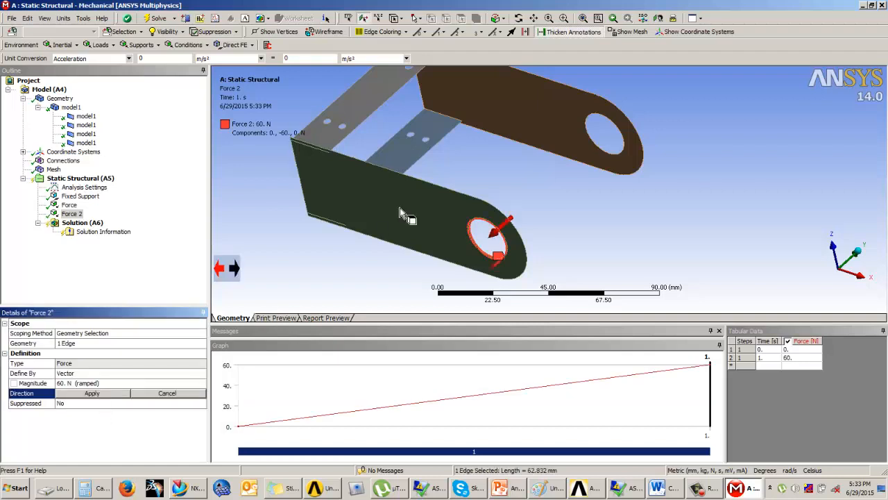
left_click(430, 186)
left_click(92, 393)
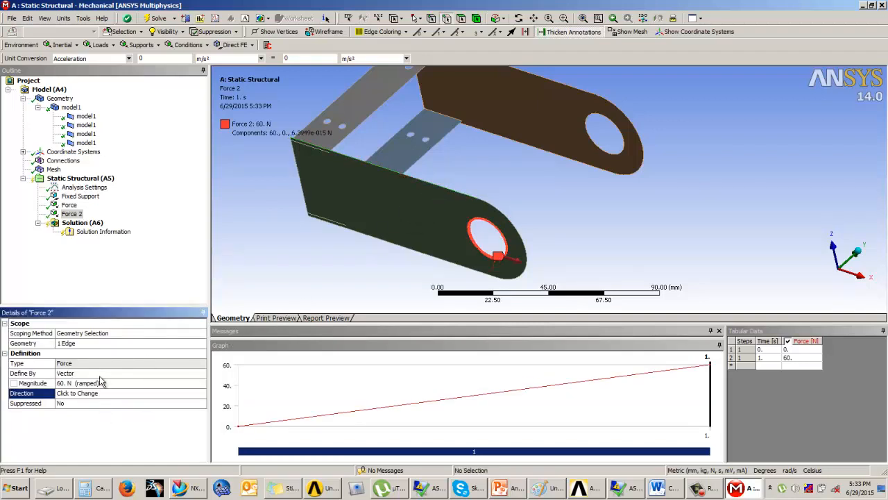
- Add Total Deformation and Equivalent (von-Mises) Stress results for all bodies to the solution
left_click(82, 222)
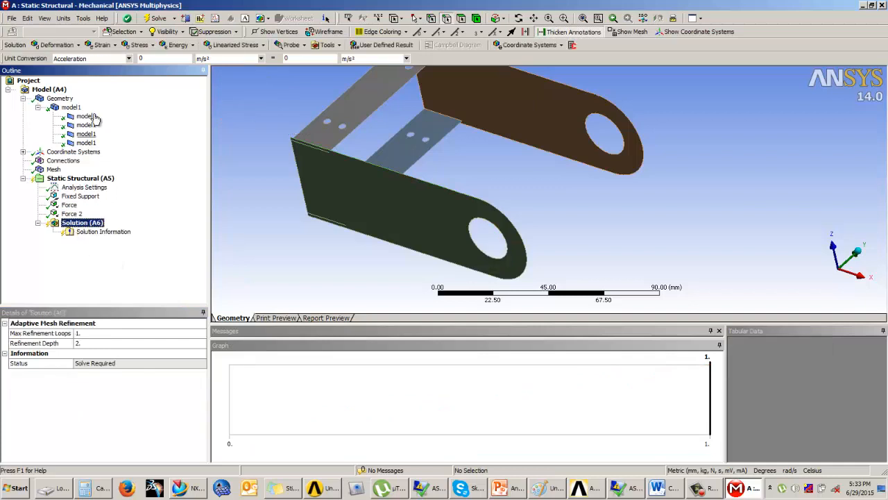
left_click(57, 44)
left_click(64, 61)
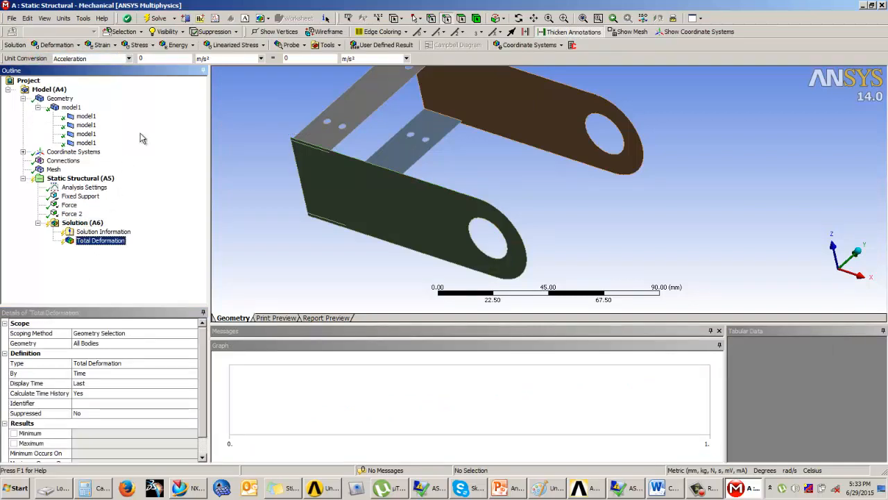
left_click(138, 46)
left_click(144, 59)
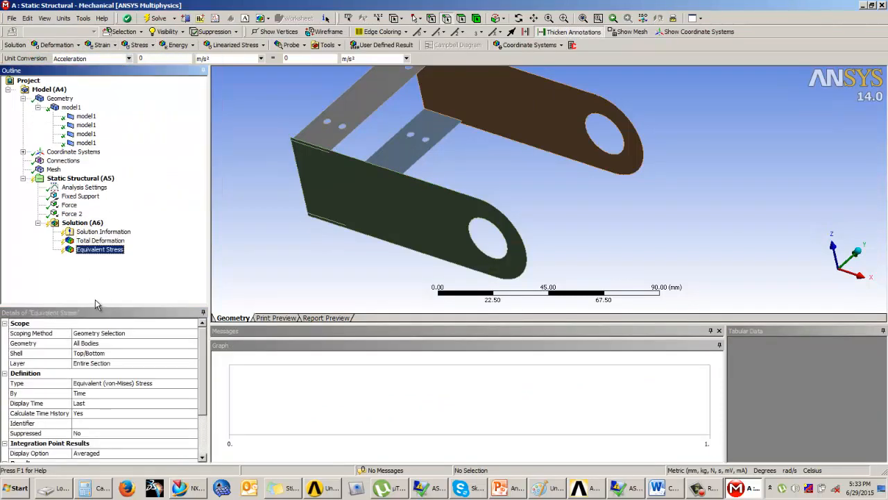
- Solve the static structural analysis
left_click(82, 223)
right_click(82, 222)
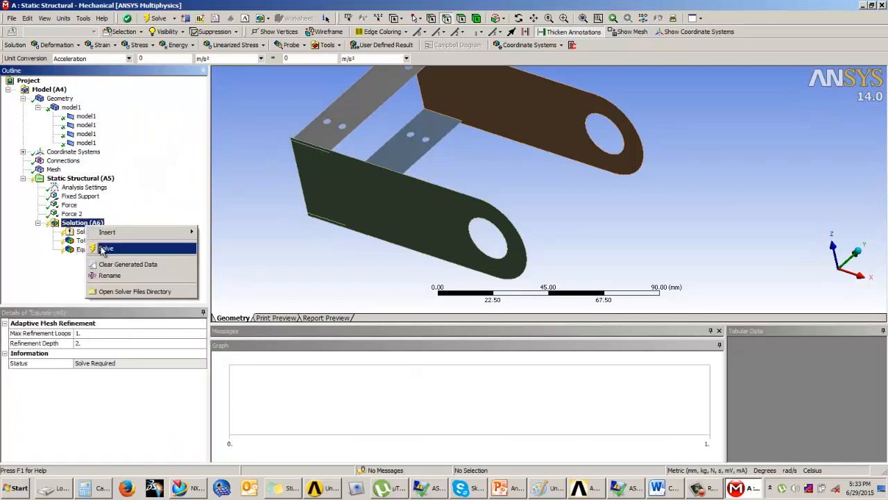
left_click(97, 246)
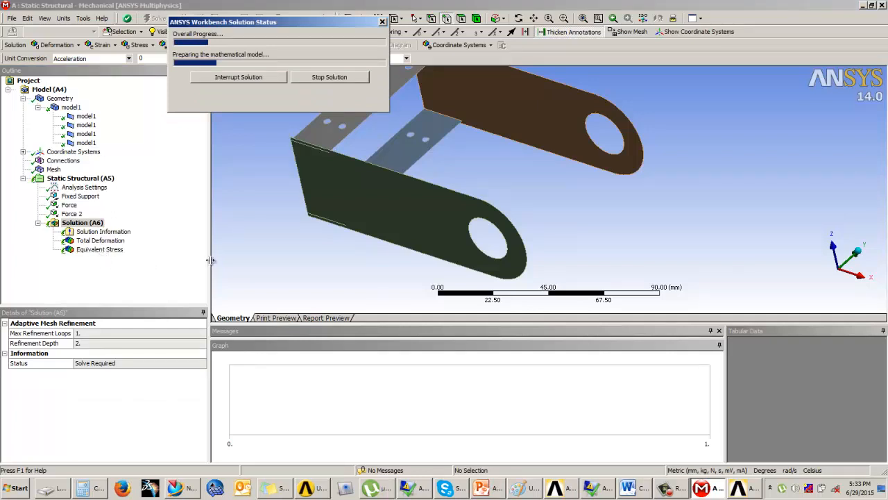
left_click(625, 233)
scroll(625, 233, "up", 3)
scroll(627, 236, "down", 3)
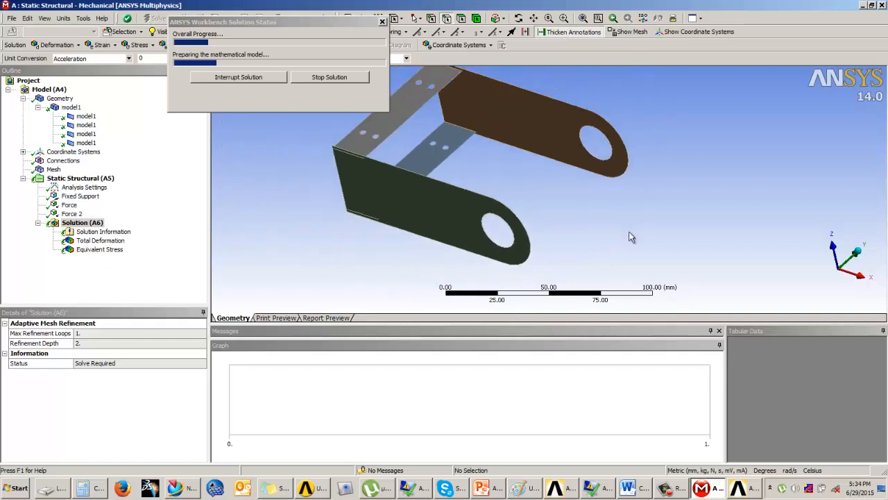
middle_click_drag(458, 149, 460, 202)
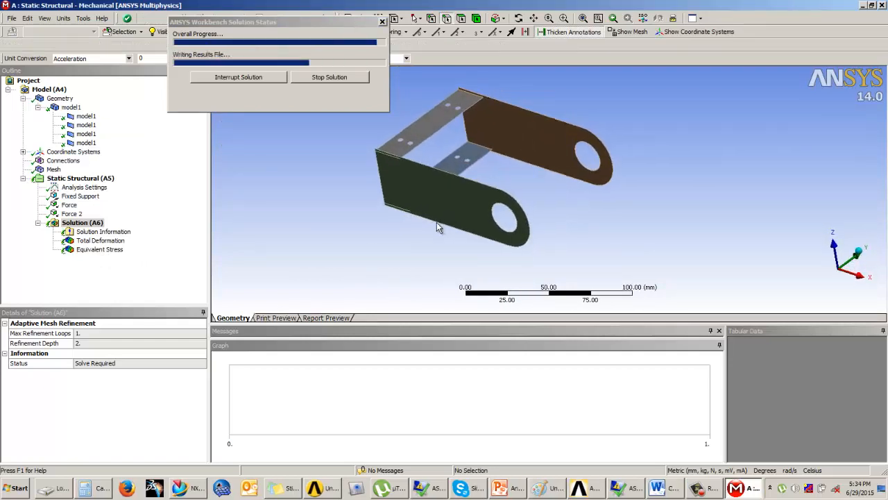
- Show the equivalent stress result and mark where the maximum occurs around the cross-plate holes
left_click(100, 249)
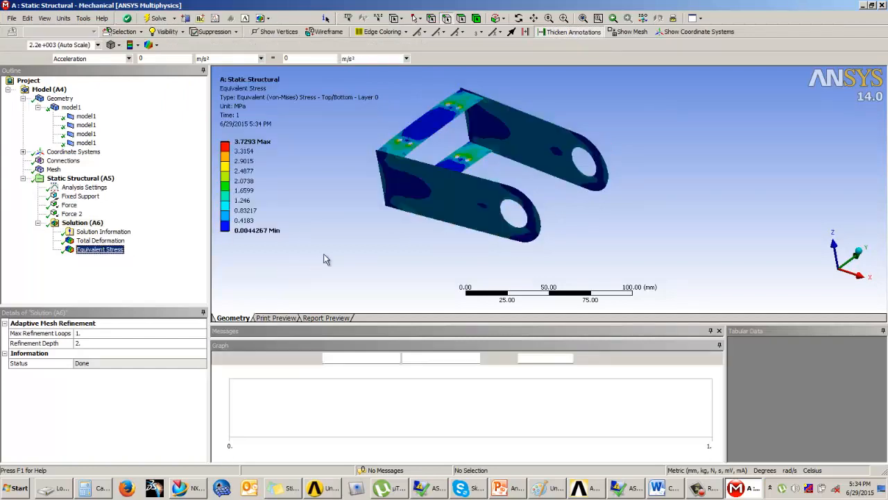
mouse_move(458, 192)
middle_mouse_down()
mouse_move(484, 211)
mouse_move(464, 196)
middle_mouse_up()
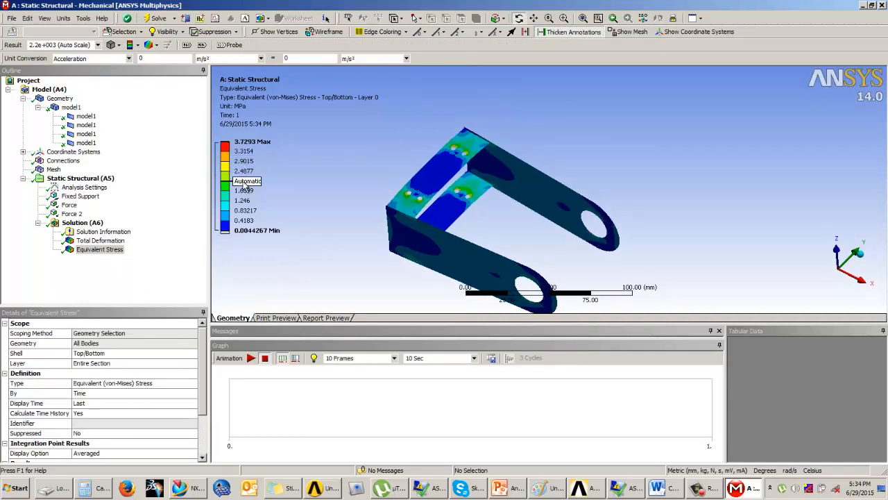
middle_click_drag(459, 171, 453, 140)
left_click(187, 45)
middle_click_drag(428, 171, 595, 154, "ctrl")
scroll(439, 177, "up", 1)
scroll(438, 177, "up", 2)
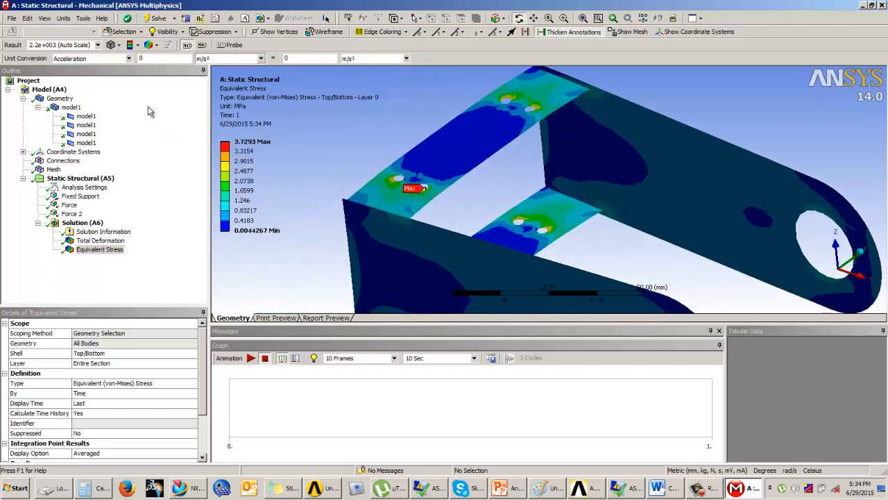
- Show the total deformation result, play its animation and stop it
left_click(93, 240)
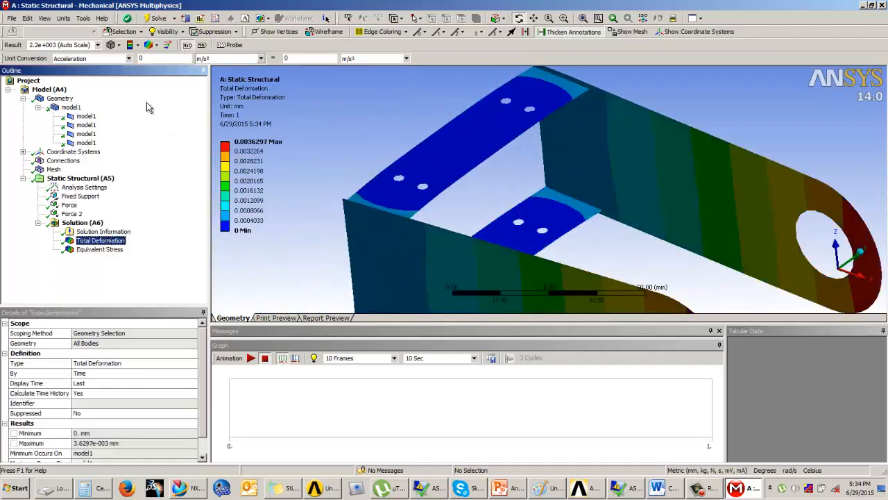
middle_click_drag(460, 159, 464, 181)
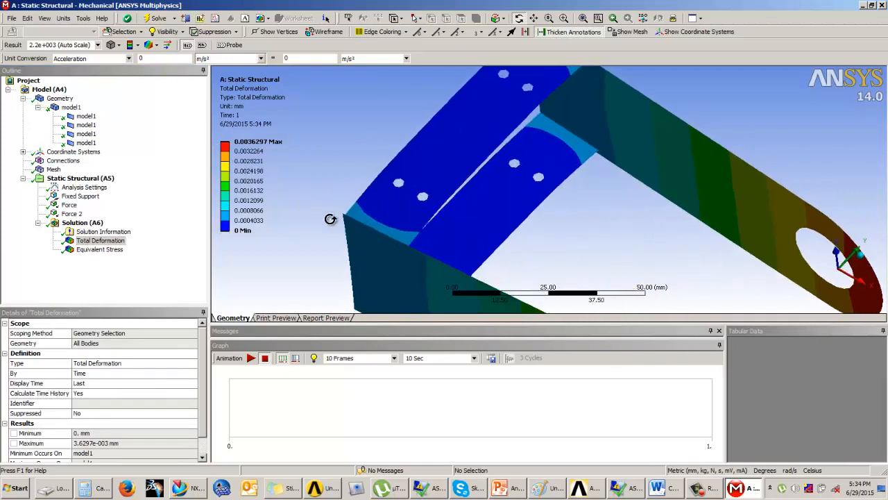
middle_click_drag(613, 201, 610, 159, "ctrl")
scroll(617, 189, "down", 3)
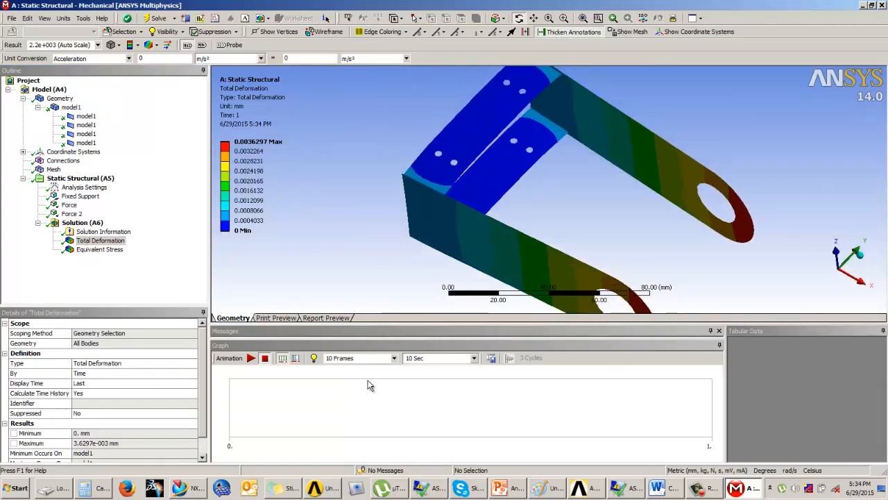
left_click(251, 358)
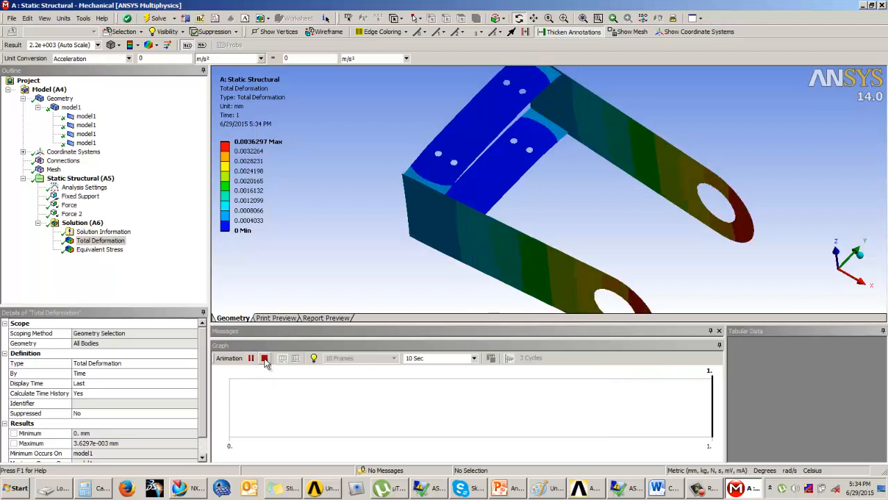
left_click(264, 358)
- Examine the total deformation contours with the maximum marked at the arm tip
left_click_drag(386, 197, 453, 222)
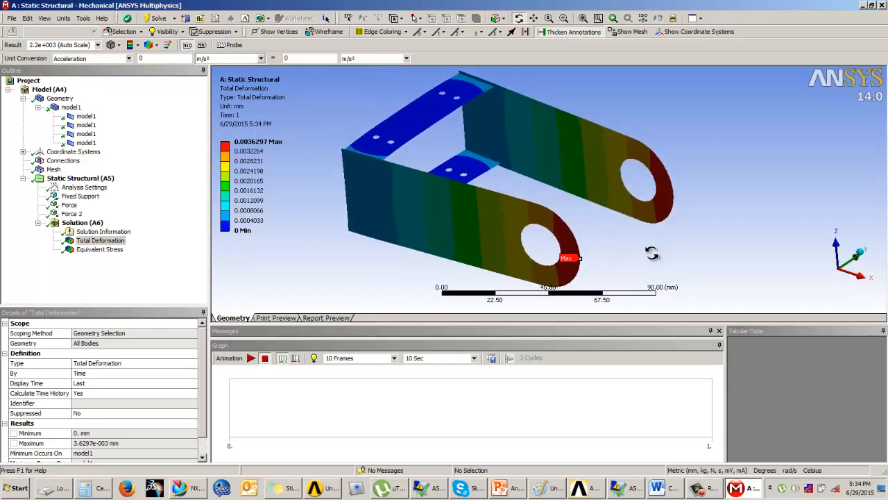
scroll(578, 247, "up", 2)
scroll(578, 246, "down", 2)
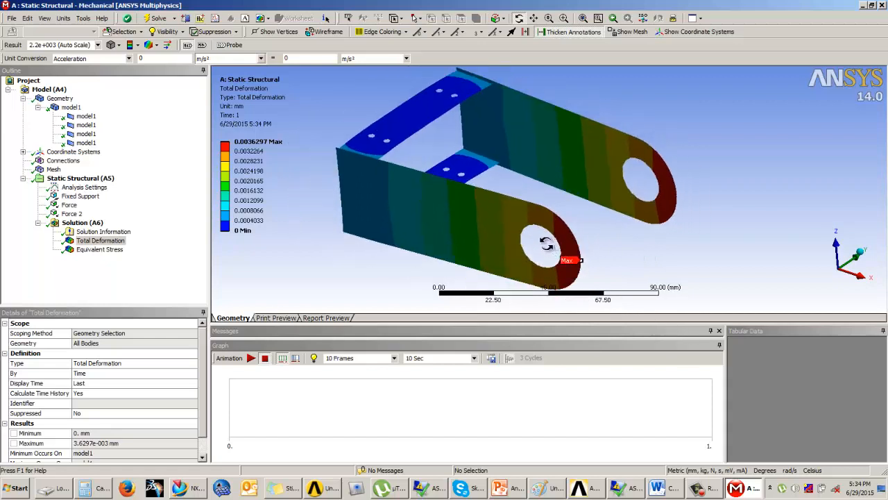
scroll(545, 244, "down", 2)
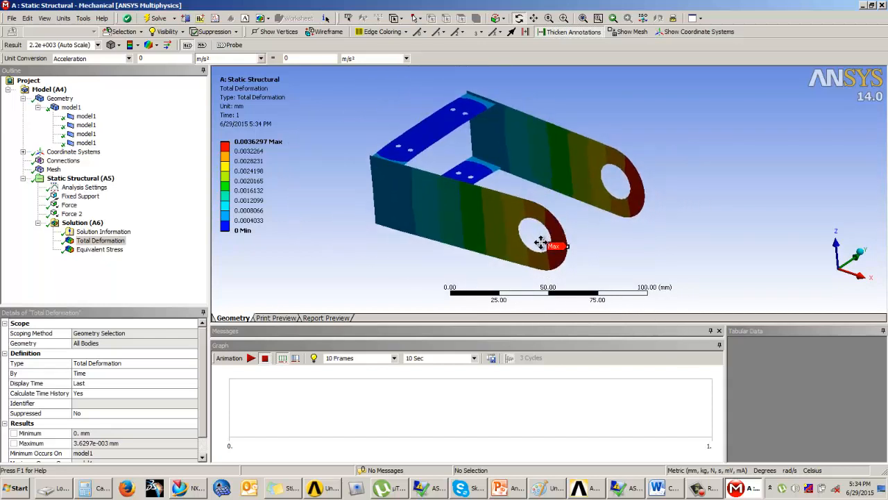
left_click_drag(540, 242, 545, 269)
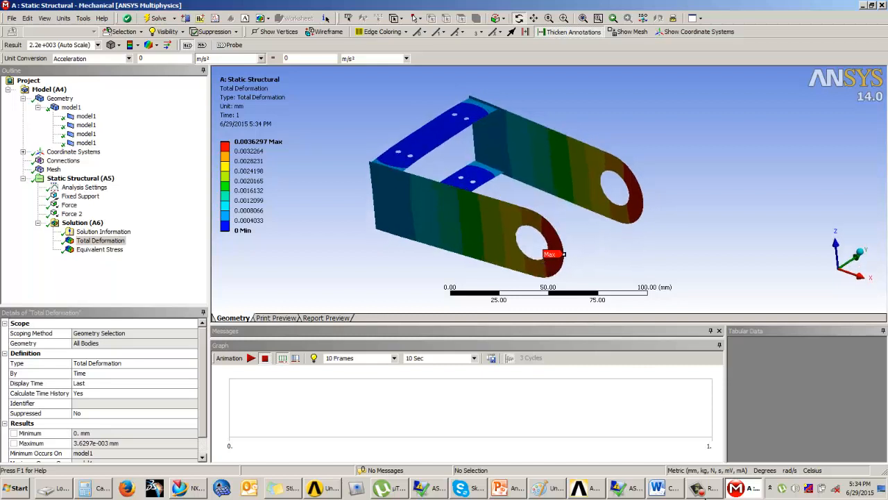